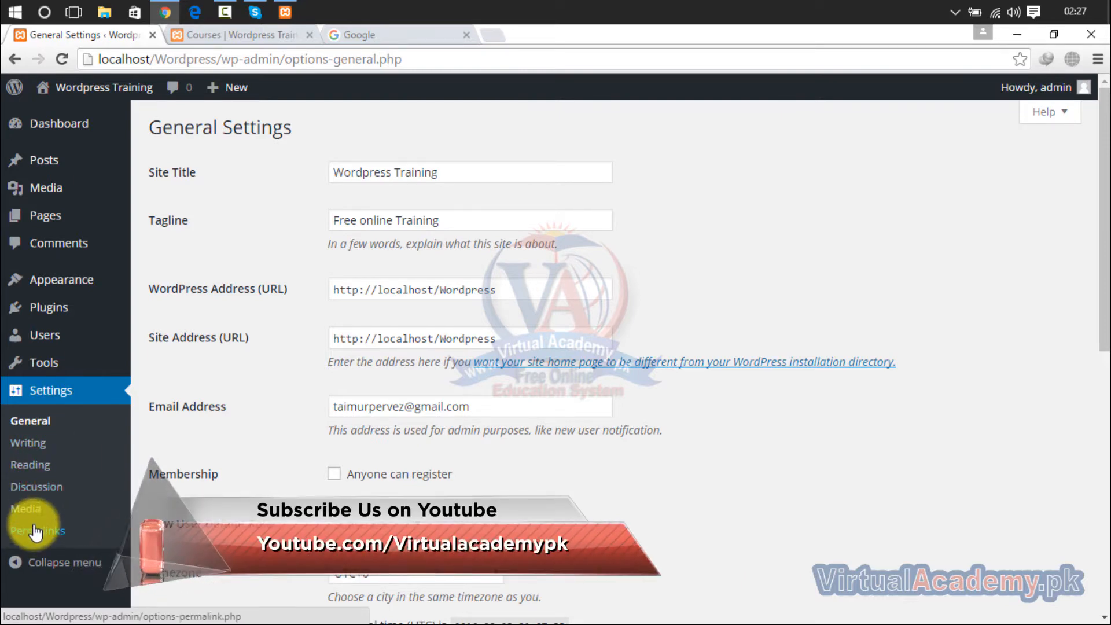
Open the General settings page and examine the Site Title entry.
left_click(36, 427)
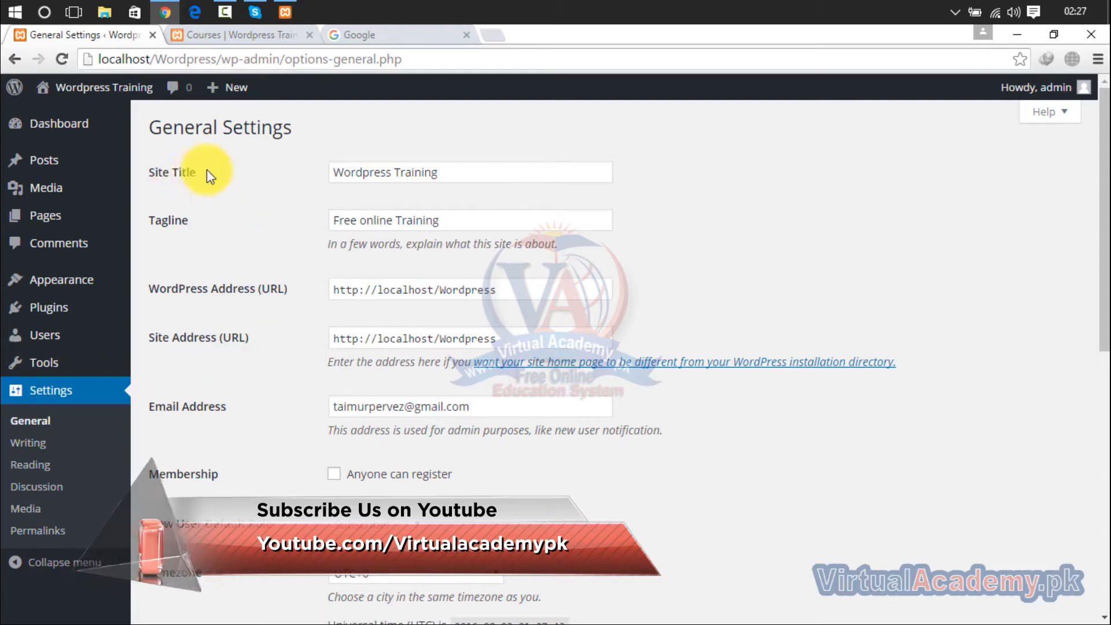
left_click(447, 172)
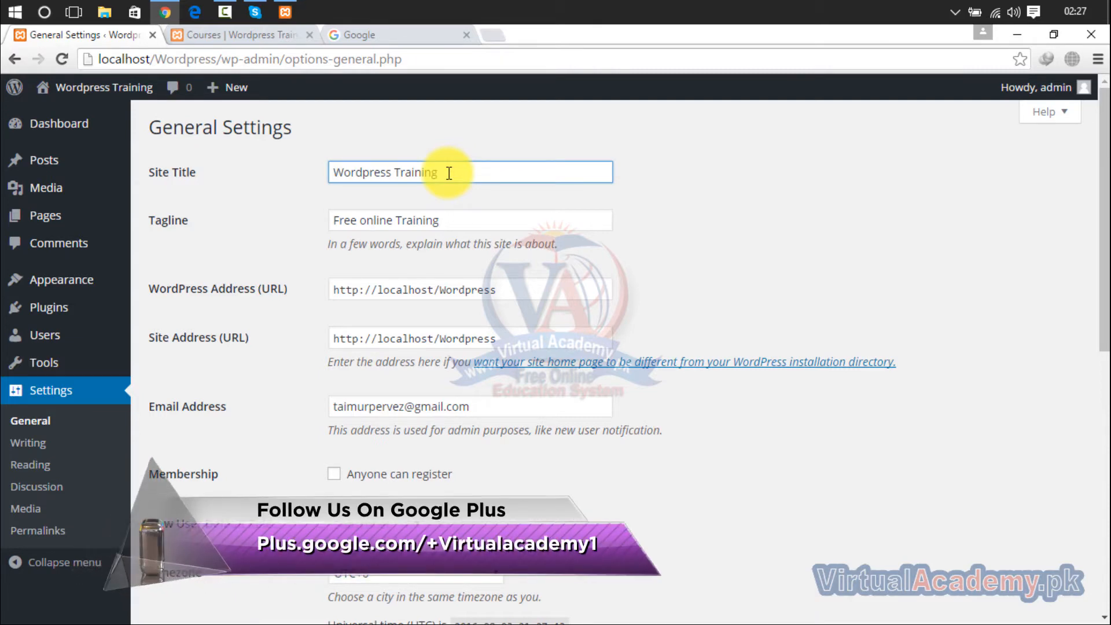
left_click_drag(441, 172, 327, 175)
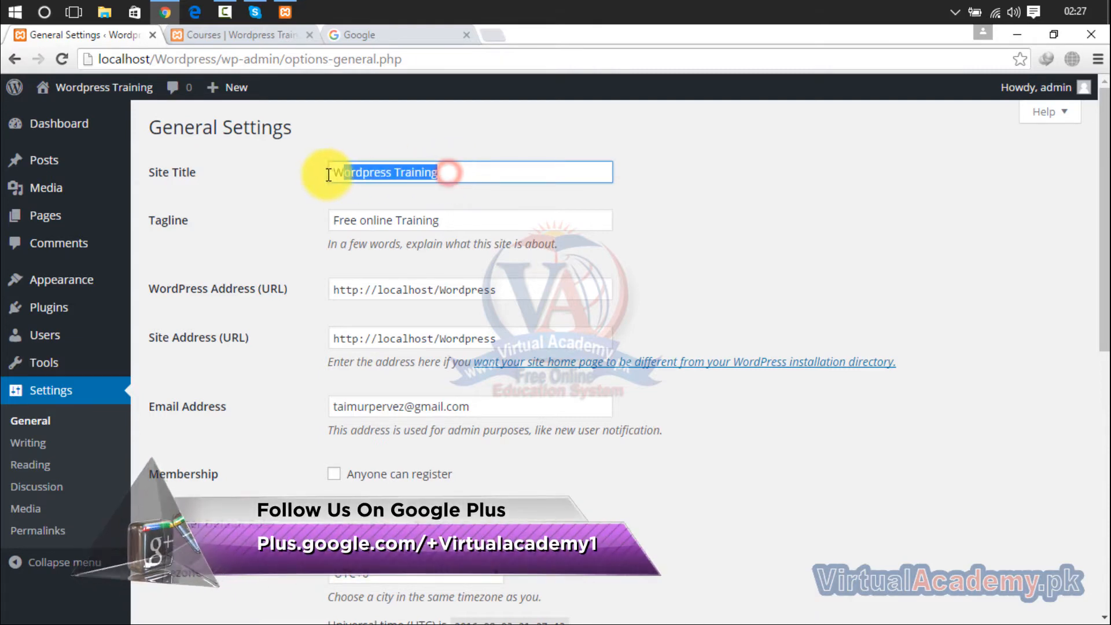
left_click(450, 171)
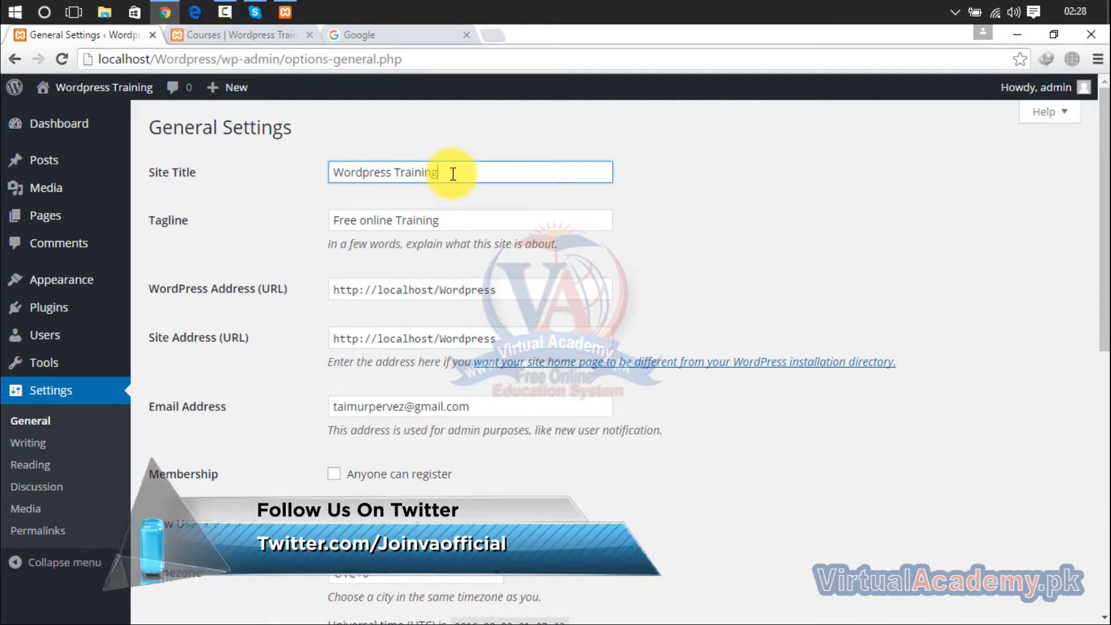
Replace the site's tagline with "free online web education system".
left_click_drag(448, 218, 302, 247)
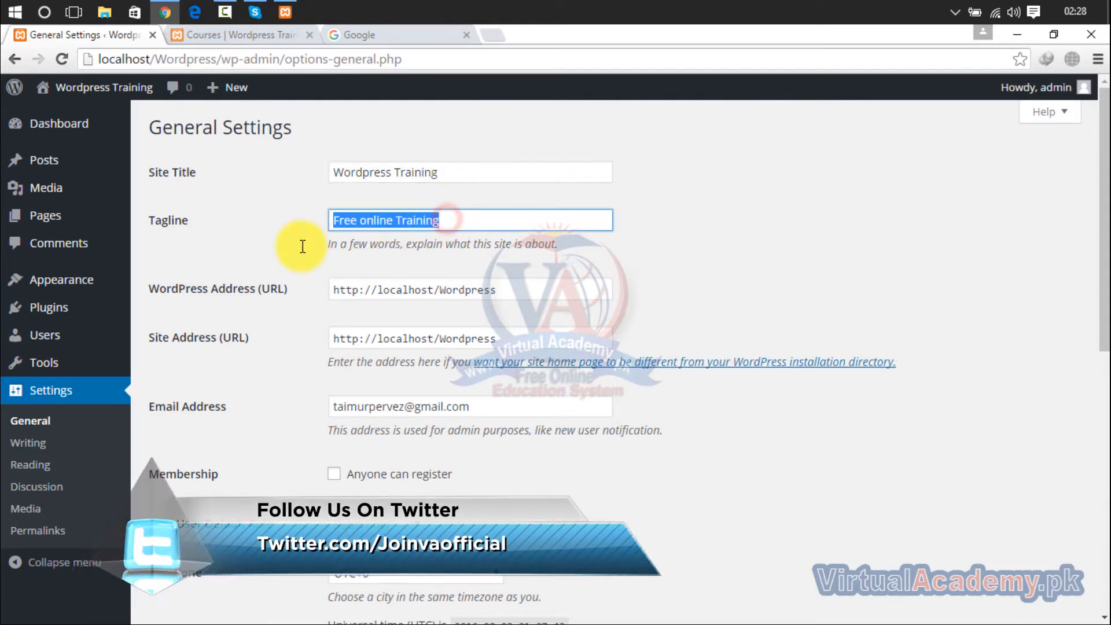
left_click(462, 224)
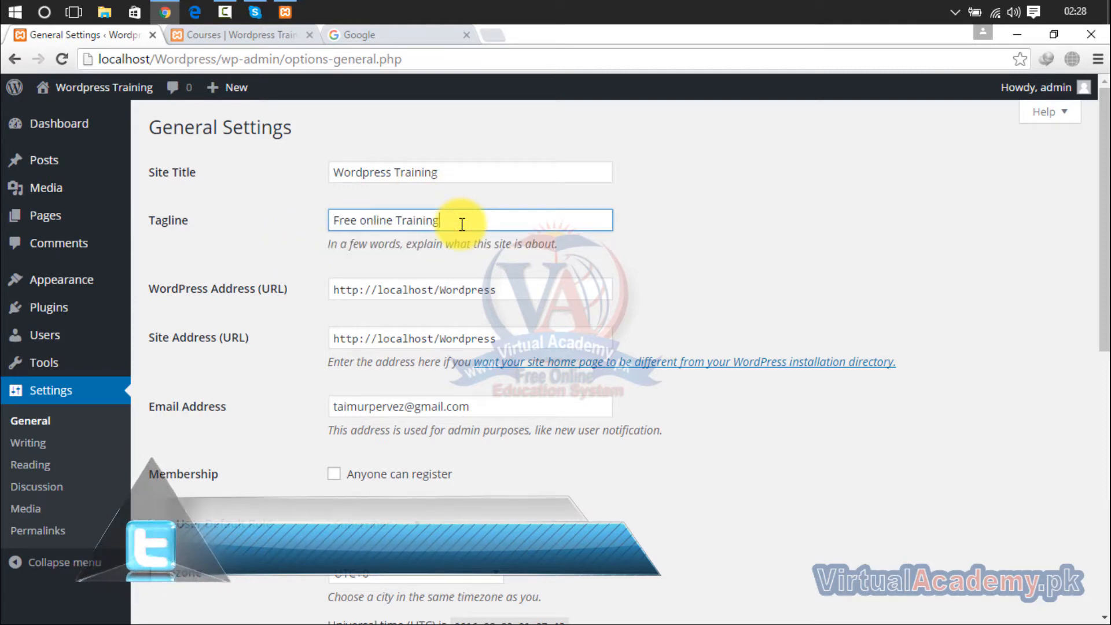
key("BackSpace")
key("BackSpace")
key("BackSpace")
key("BackSpace")
key("BackSpace")
key("BackSpace")
key("BackSpace")
key("BackSpace")
key("BackSpace")
key("BackSpace")
key("BackSpace")
key("BackSpace")
key("BackSpace")
key("BackSpace")
key("BackSpace")
key("BackSpace")
key("BackSpace")
key("BackSpace")
key("BackSpace")
key("BackSpace")
type("fr")
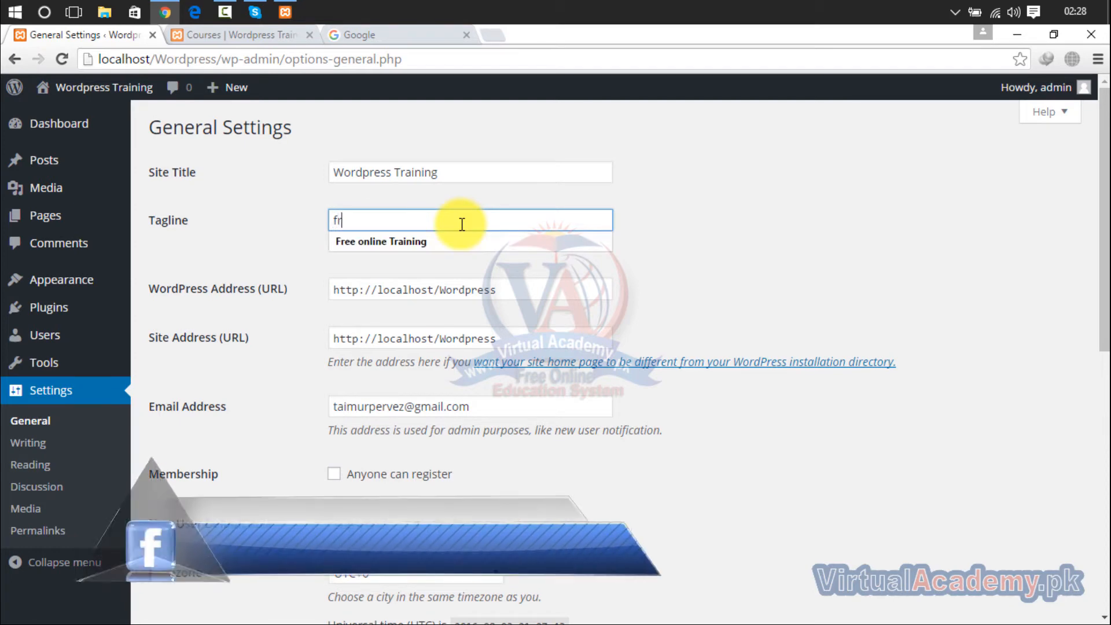
type("ee online we")
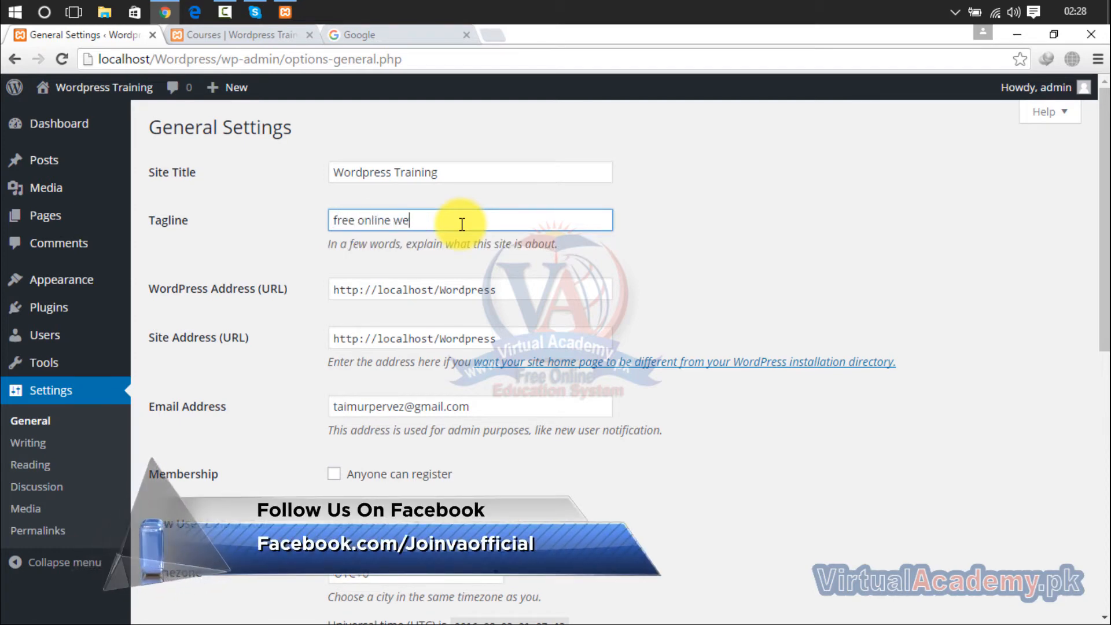
type("b edu")
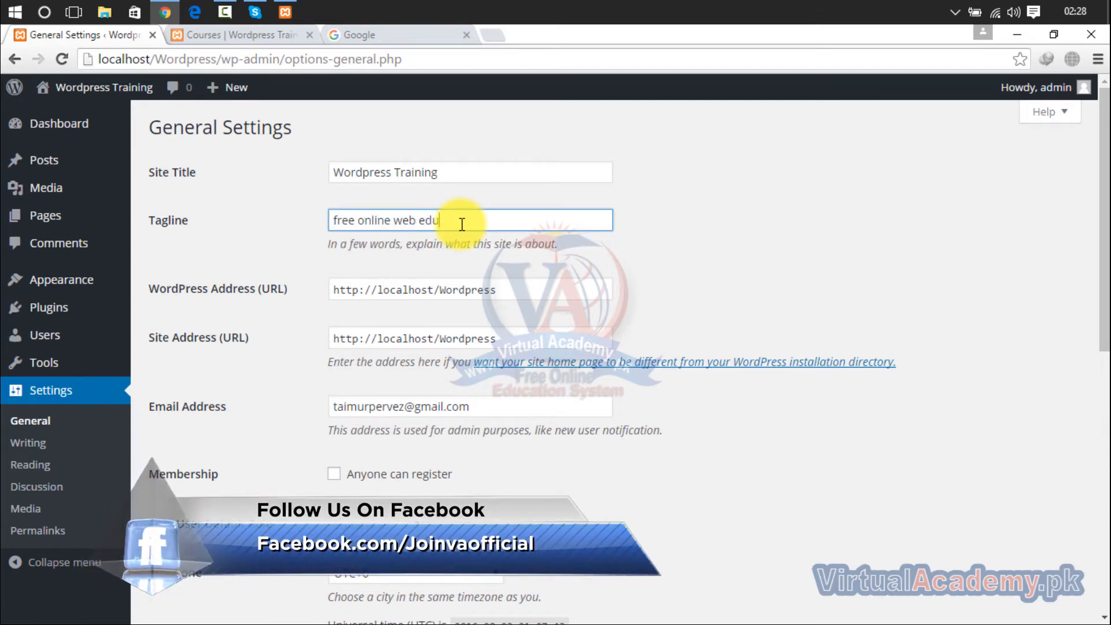
type("cation system")
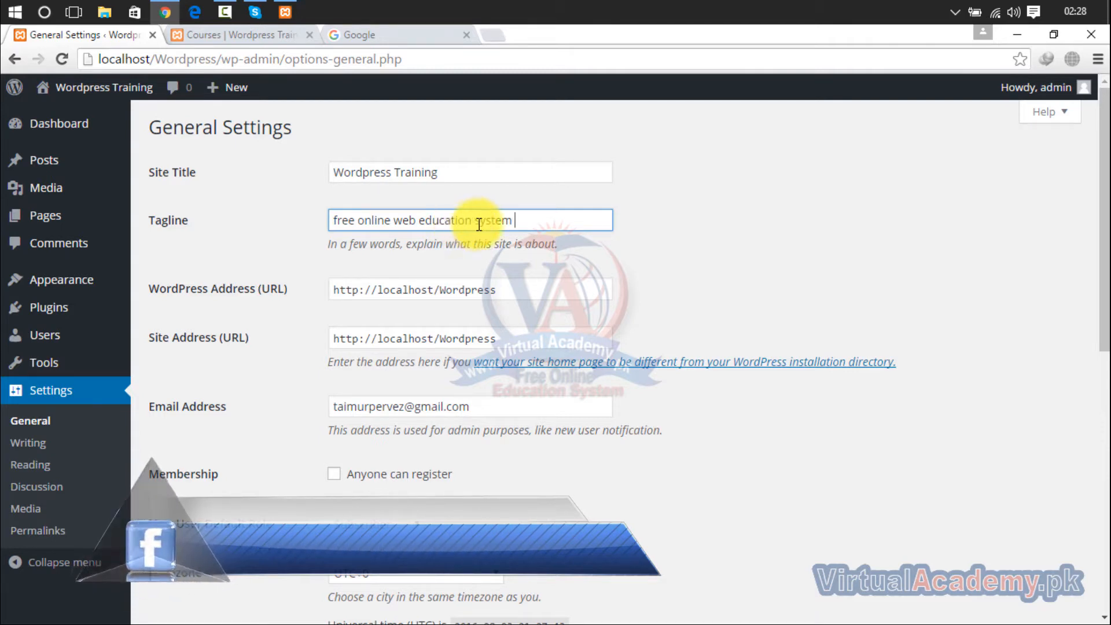
Examine the WordPress Address (URL), including its localhost part.
left_click(520, 292)
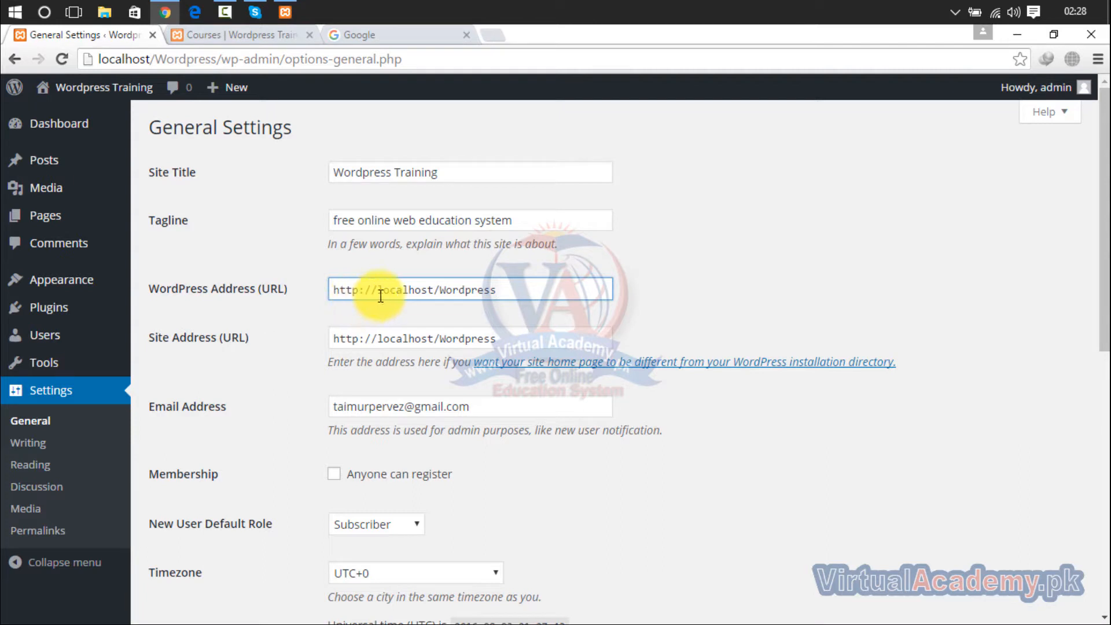
left_click(426, 292)
left_click_drag(427, 292, 380, 291)
left_click_drag(503, 284, 322, 290)
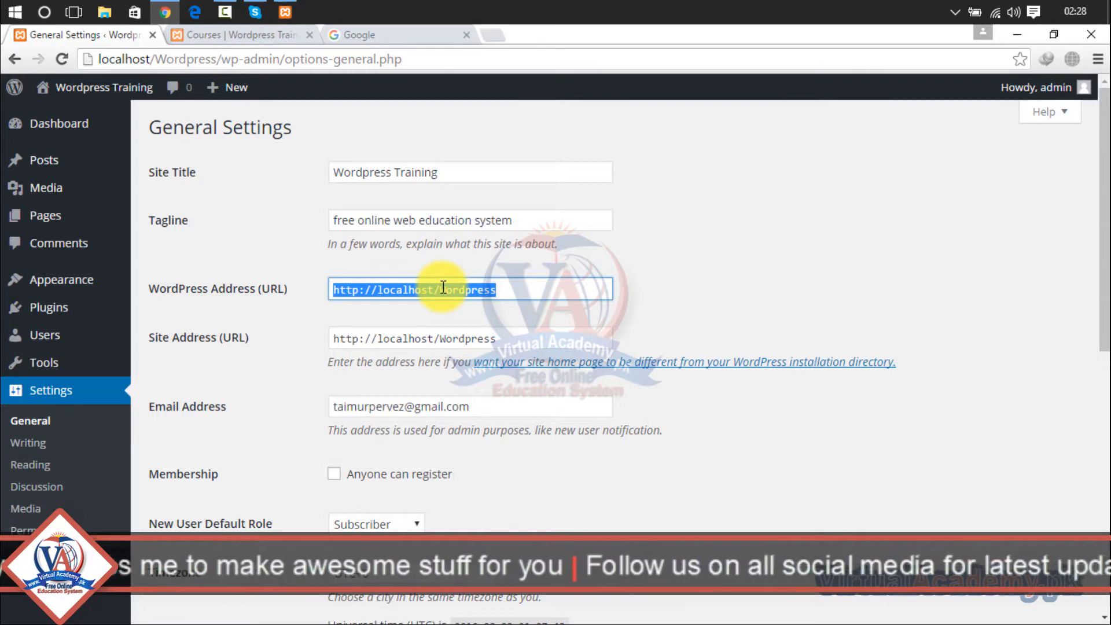
mouse_move(505, 292)
left_mouse_down()
mouse_move(355, 314)
mouse_move(511, 273)
mouse_move(512, 289)
mouse_move(293, 292)
left_mouse_up()
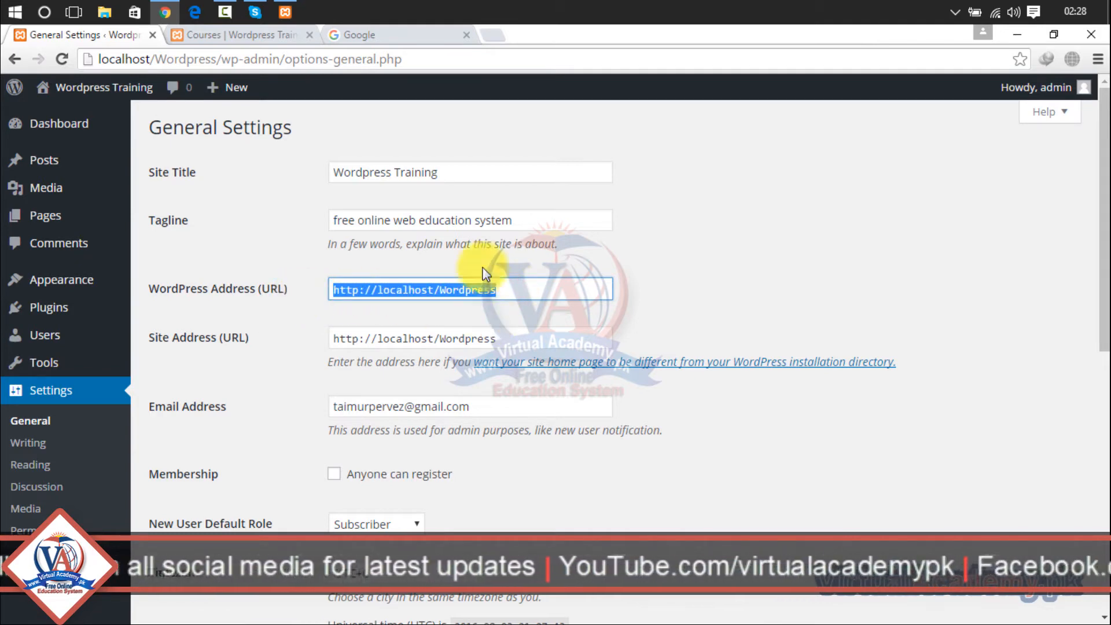
Close the Google page and return to the General Settings page.
left_click(425, 36)
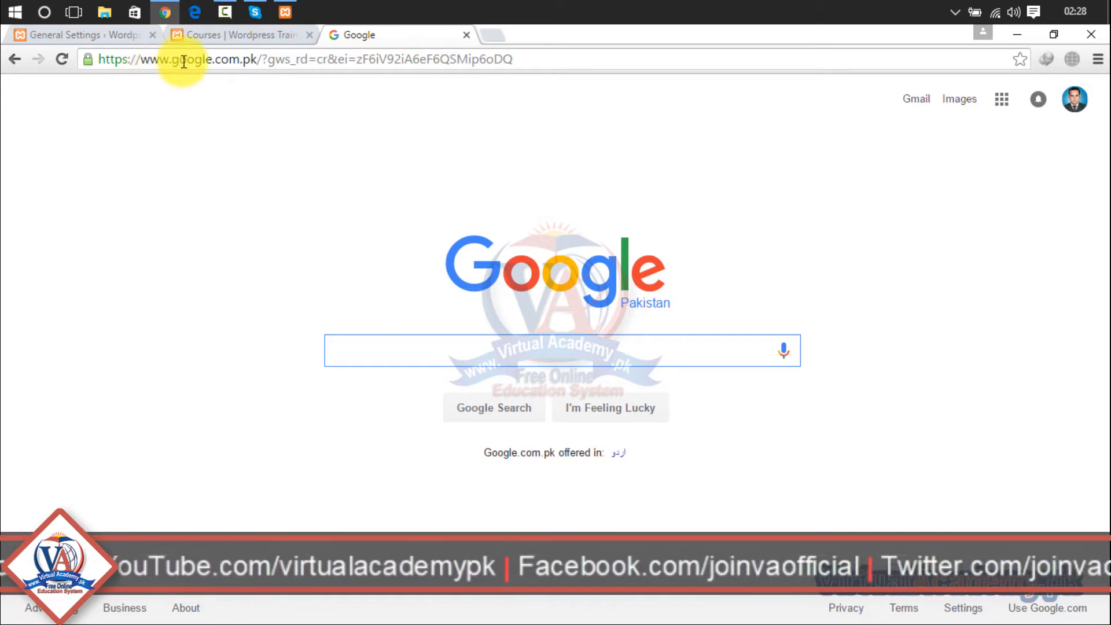
left_click(467, 36)
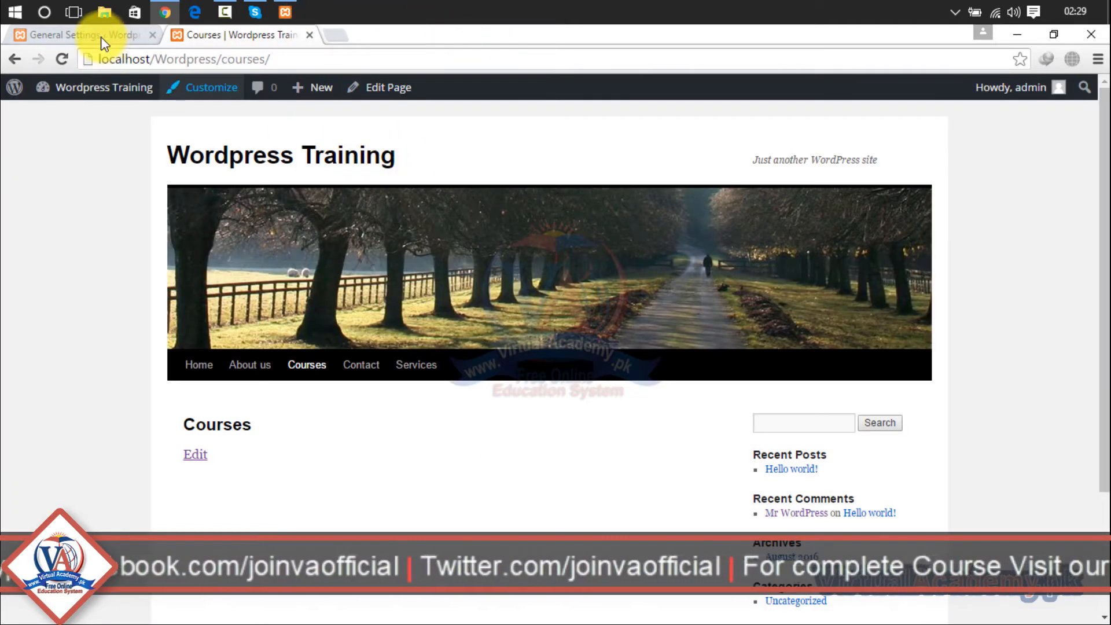
left_click(100, 37)
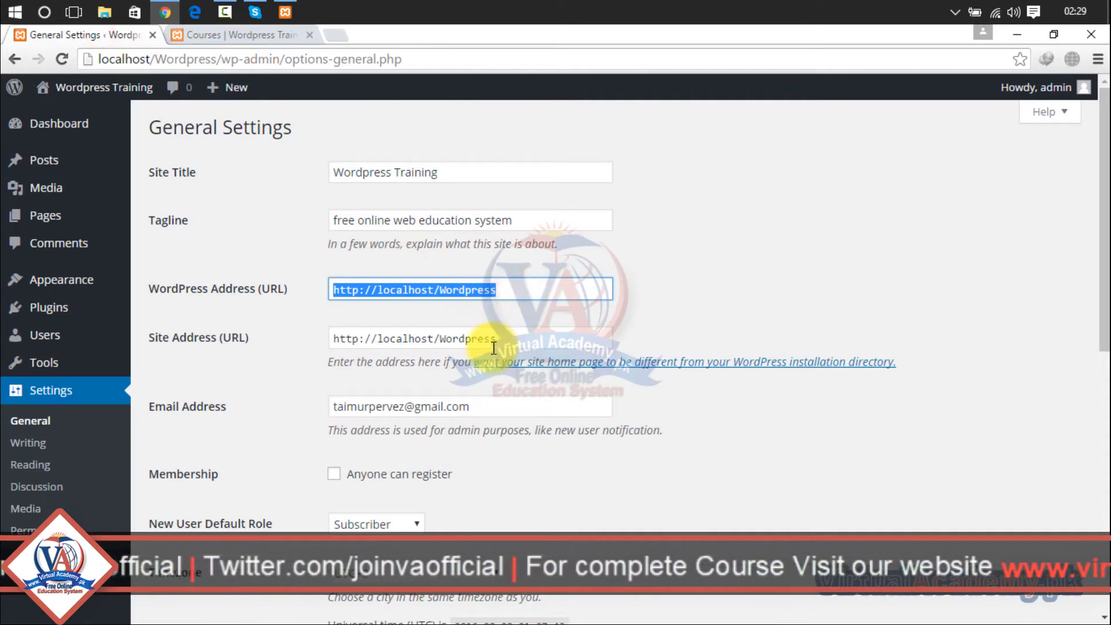
Examine the Site Address (URL) and the admin email address together with the note on its purpose.
left_click_drag(494, 348, 320, 340)
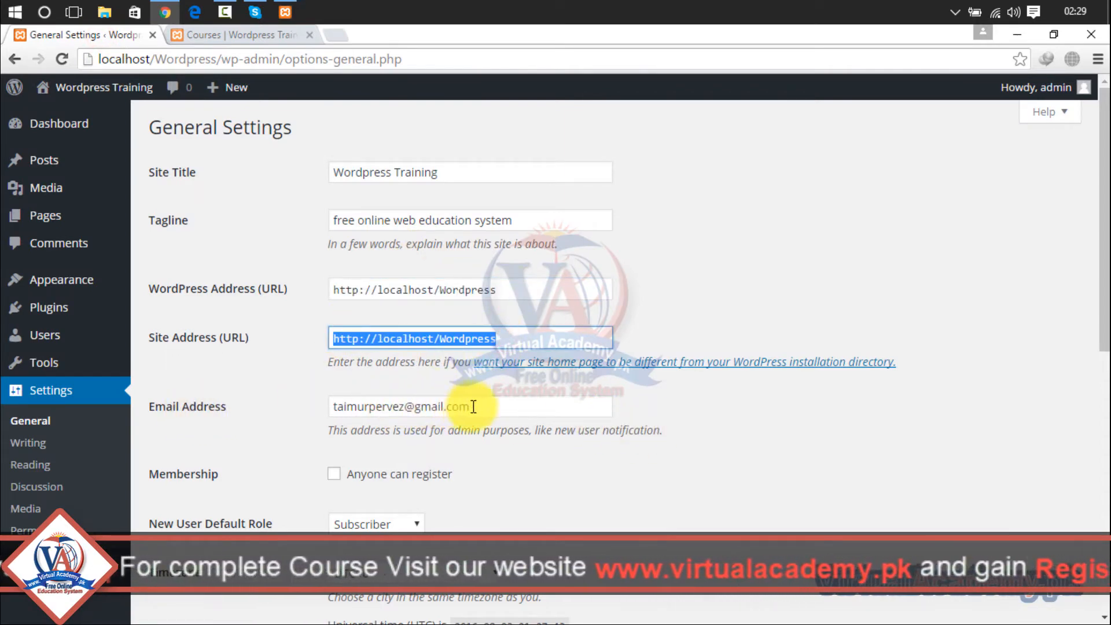
left_click_drag(473, 407, 310, 405)
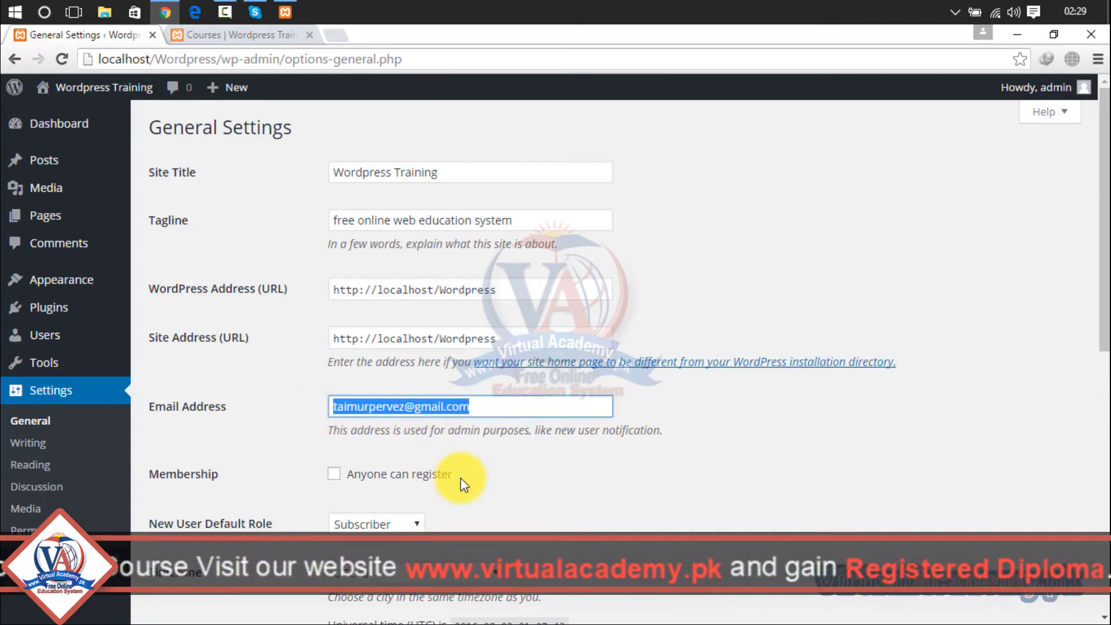
left_click_drag(1104, 191, 1106, 277)
left_click(505, 228)
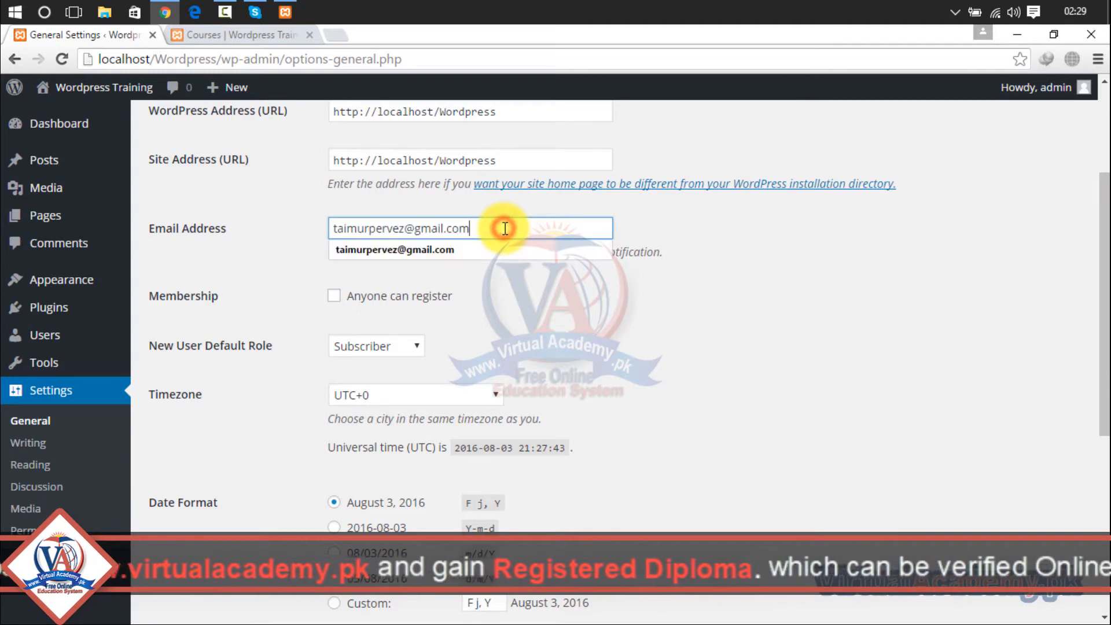
left_click(496, 298)
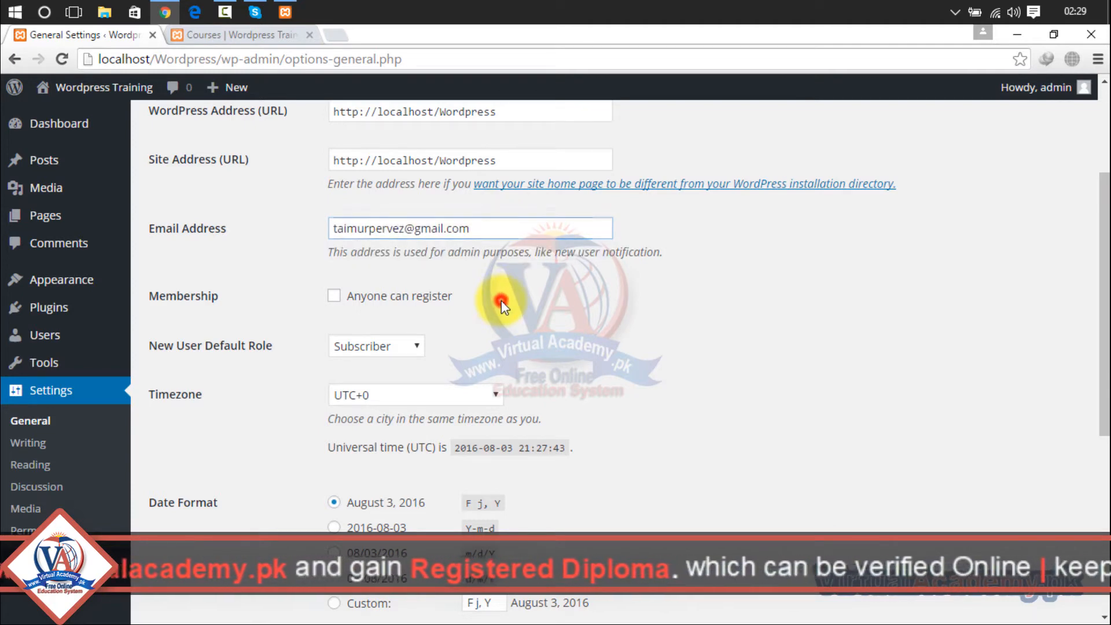
left_click(460, 233)
left_click_drag(479, 231, 324, 231)
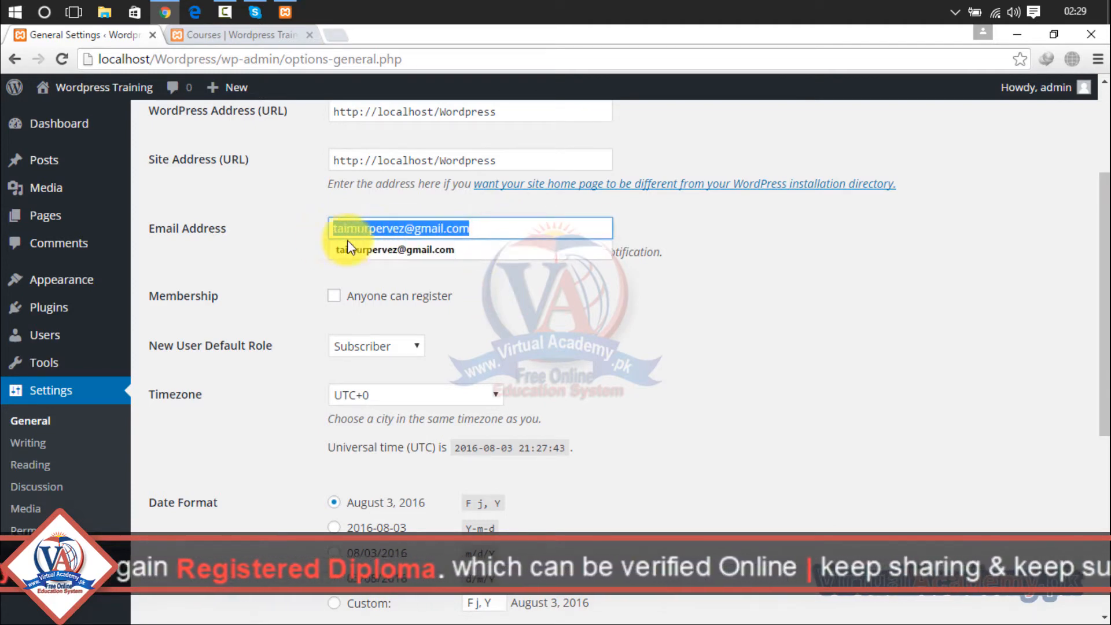
left_click(504, 293)
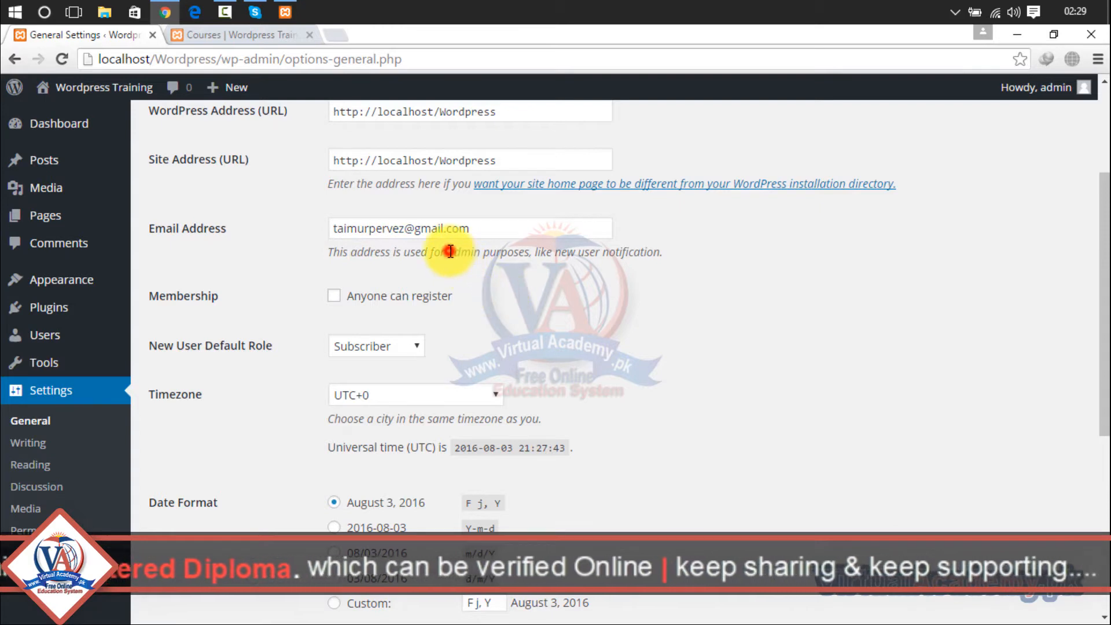
left_click_drag(449, 252, 533, 255)
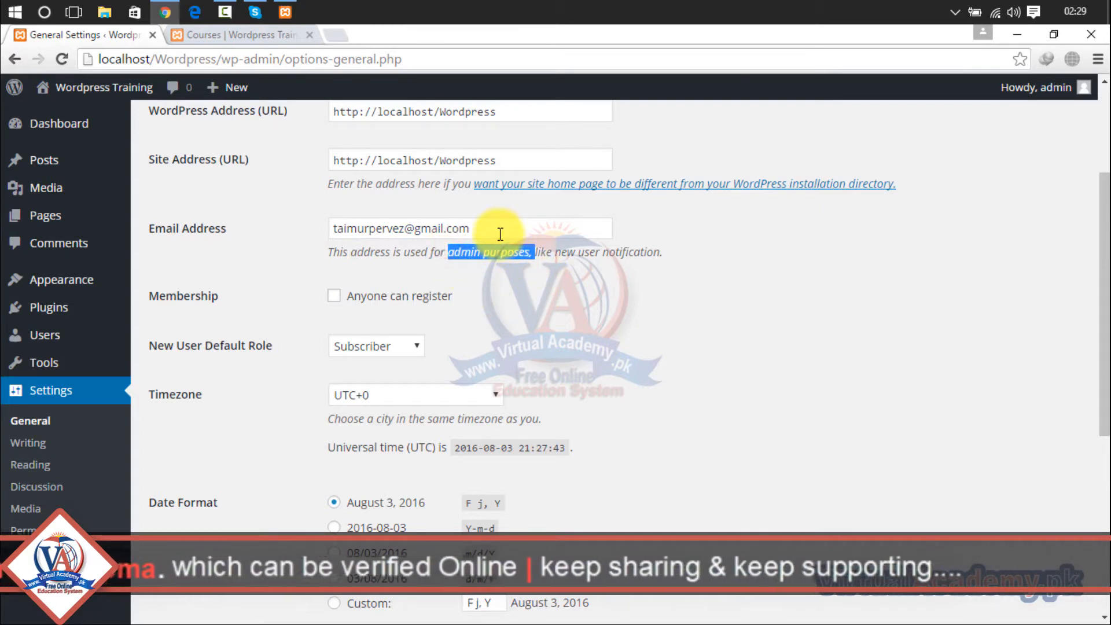
left_click(501, 289)
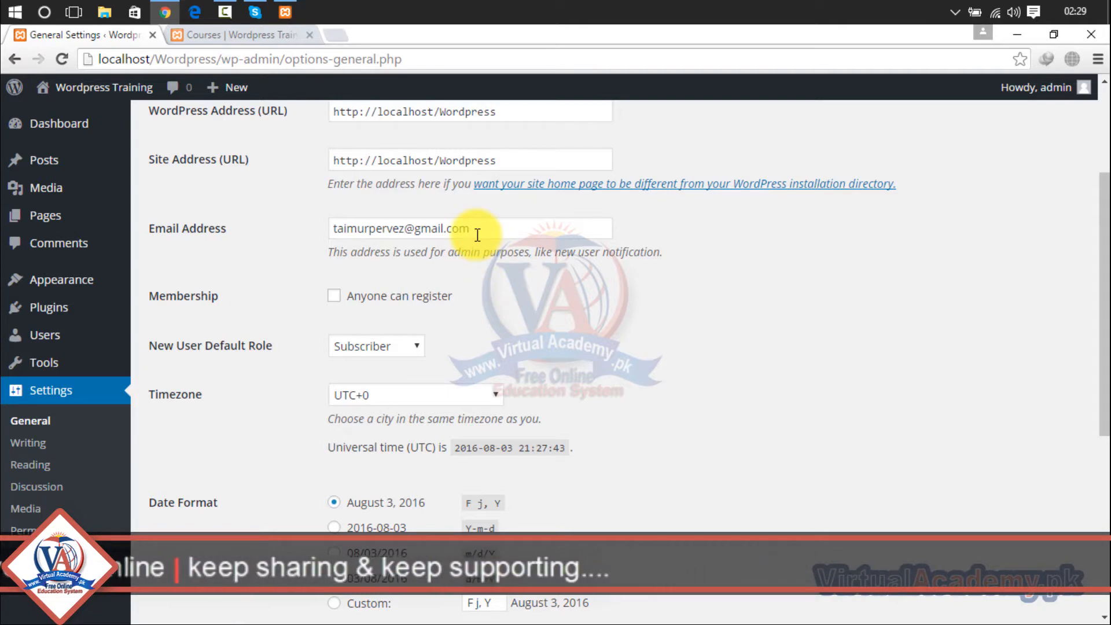
left_click_drag(490, 229, 315, 231)
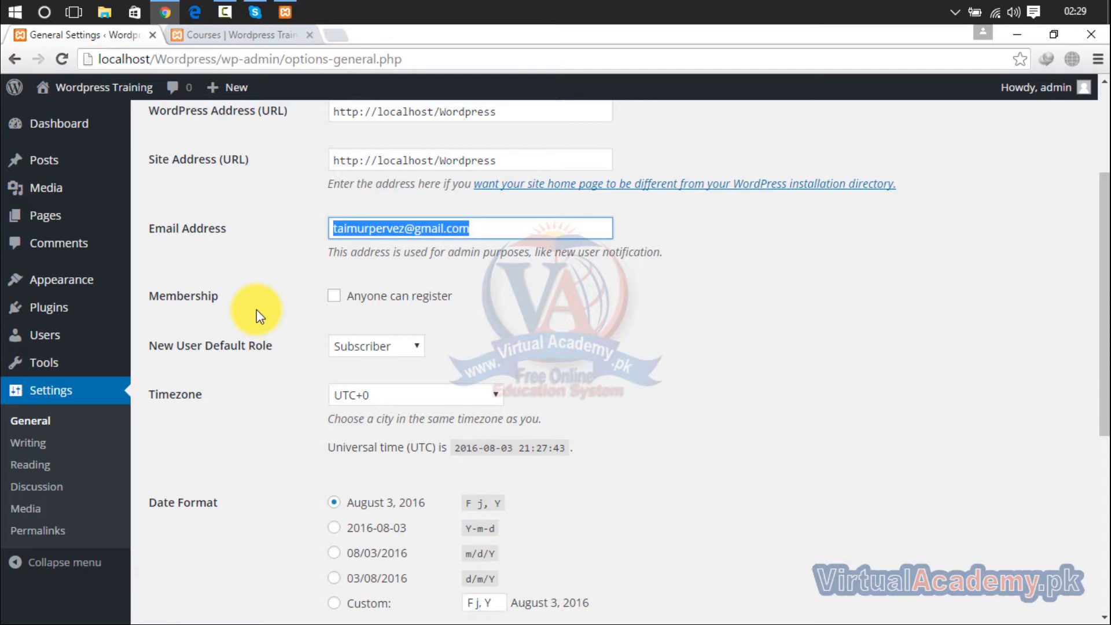
Enable the membership option that lets anyone register on the site.
left_click(335, 300)
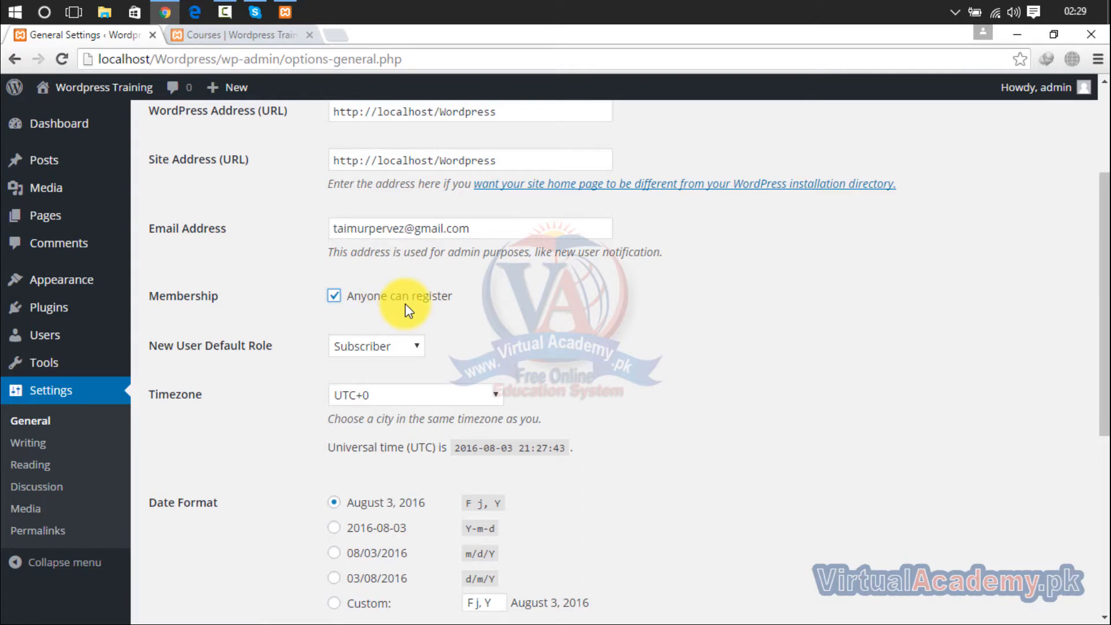
left_click(335, 297)
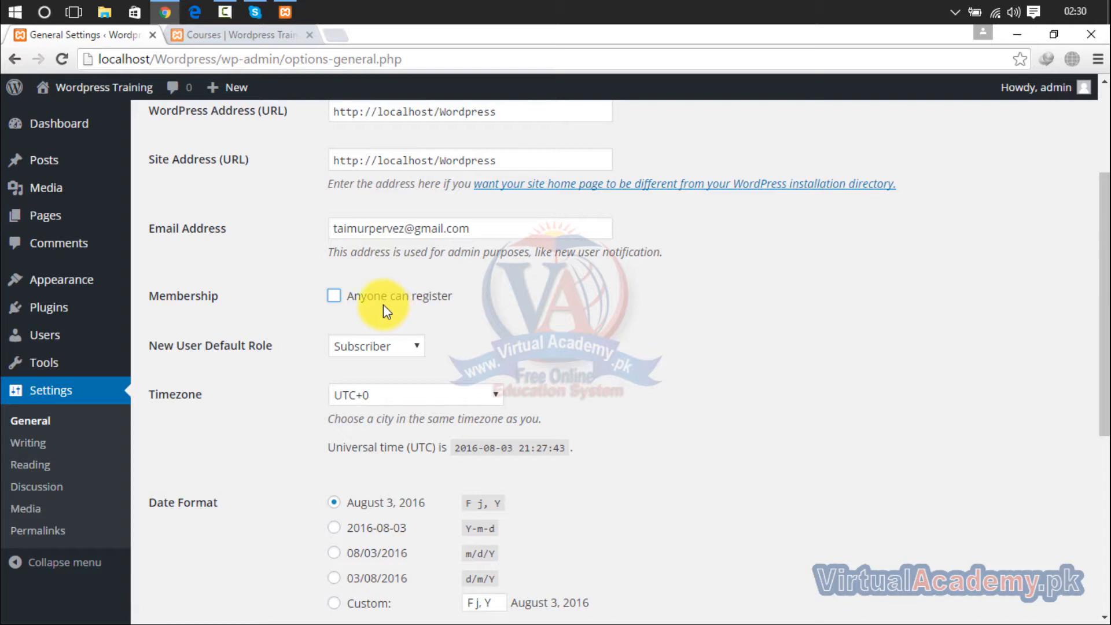
left_click(334, 296)
left_click(334, 297)
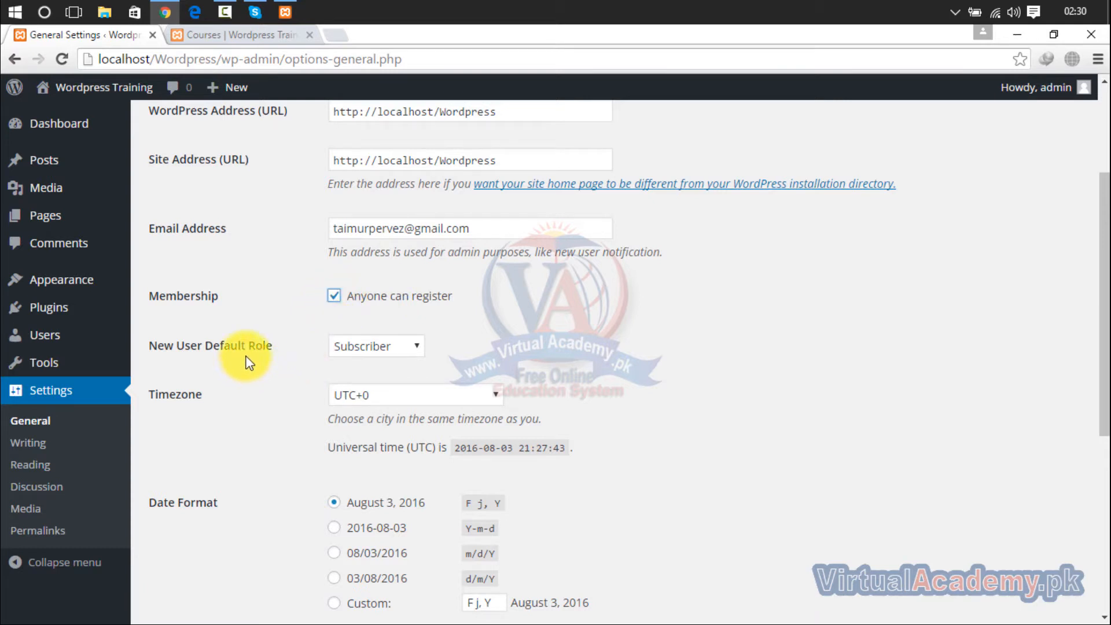
Try Administrator as the new user default role, return it to Subscriber, and recheck the available roles.
left_click(369, 346)
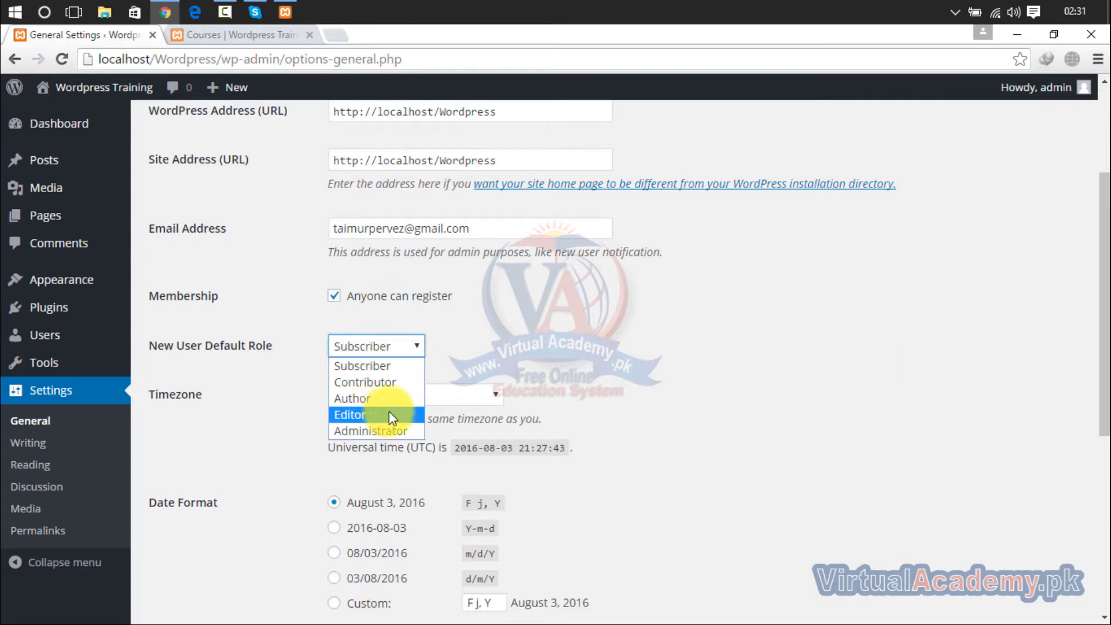
left_click(385, 437)
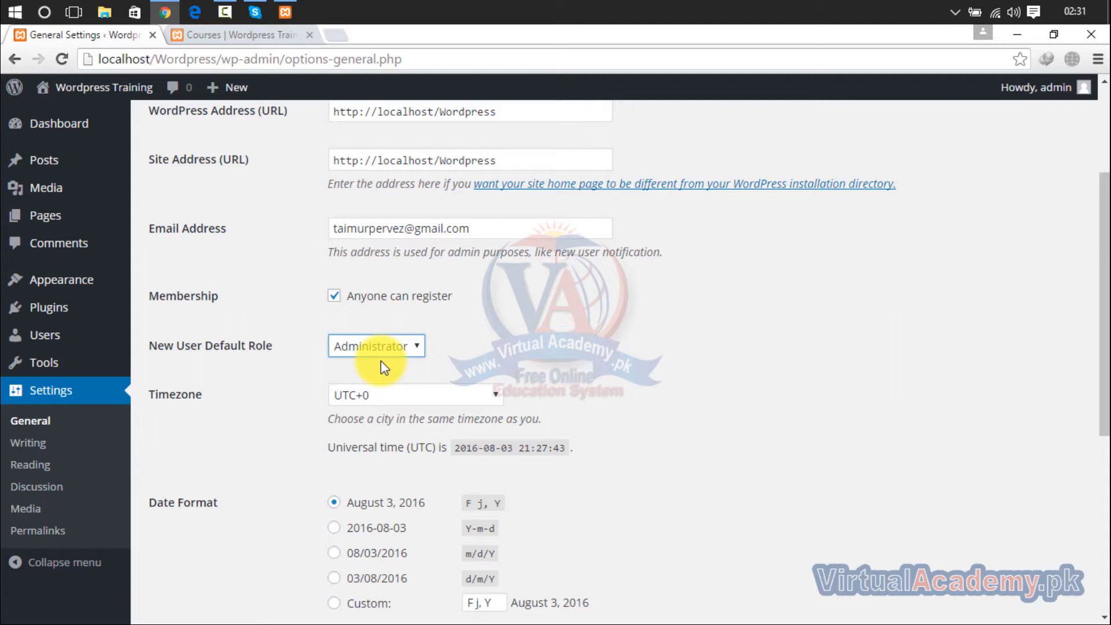
left_click(369, 346)
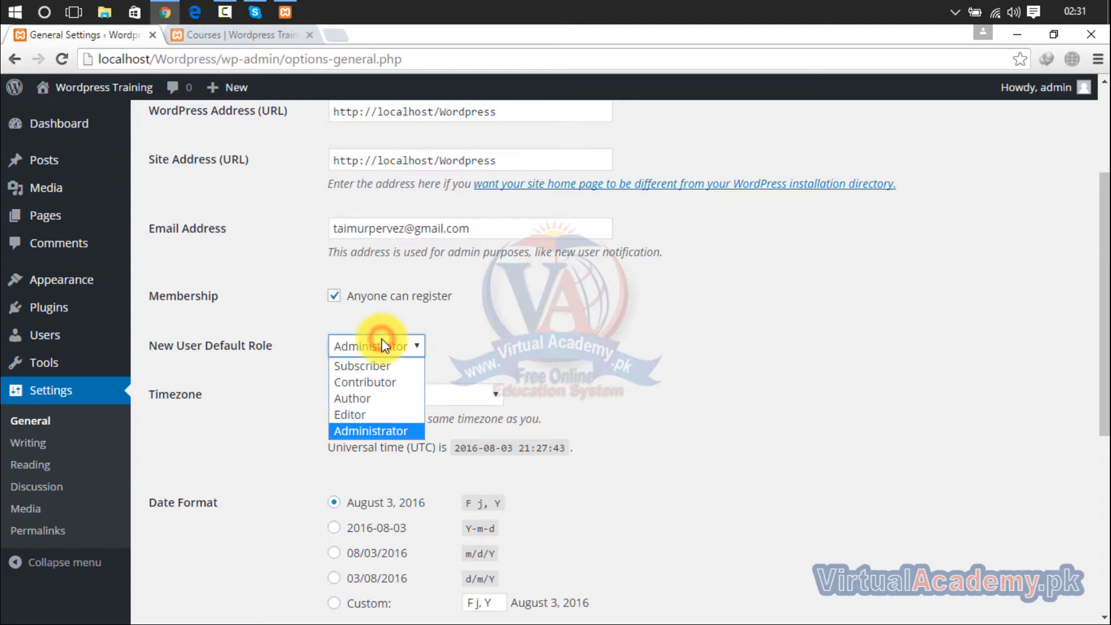
left_click(375, 367)
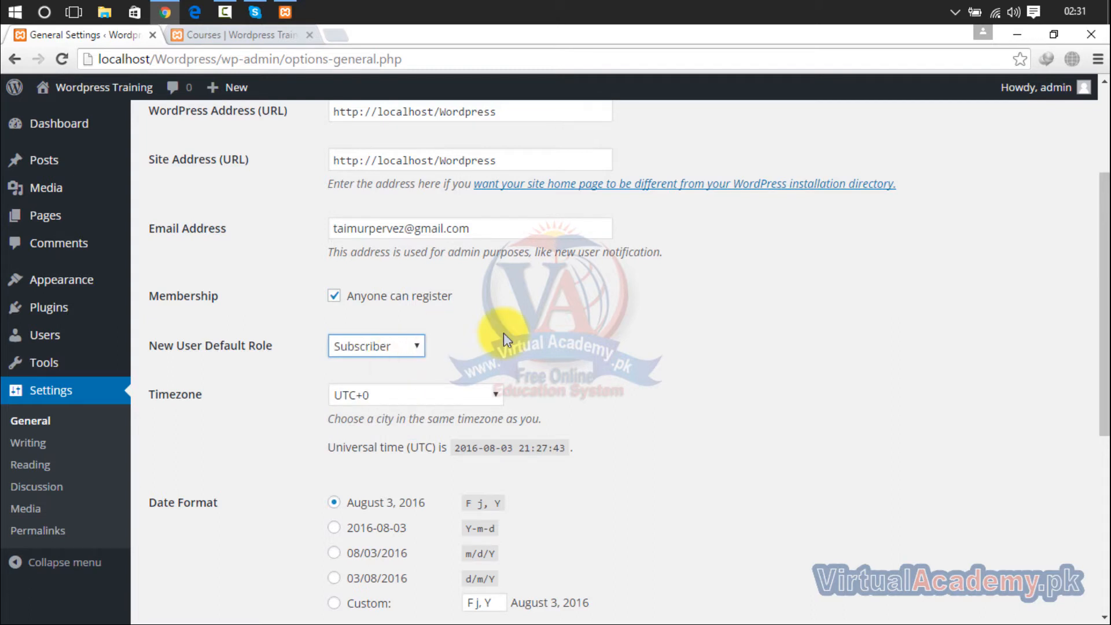
left_click(399, 347)
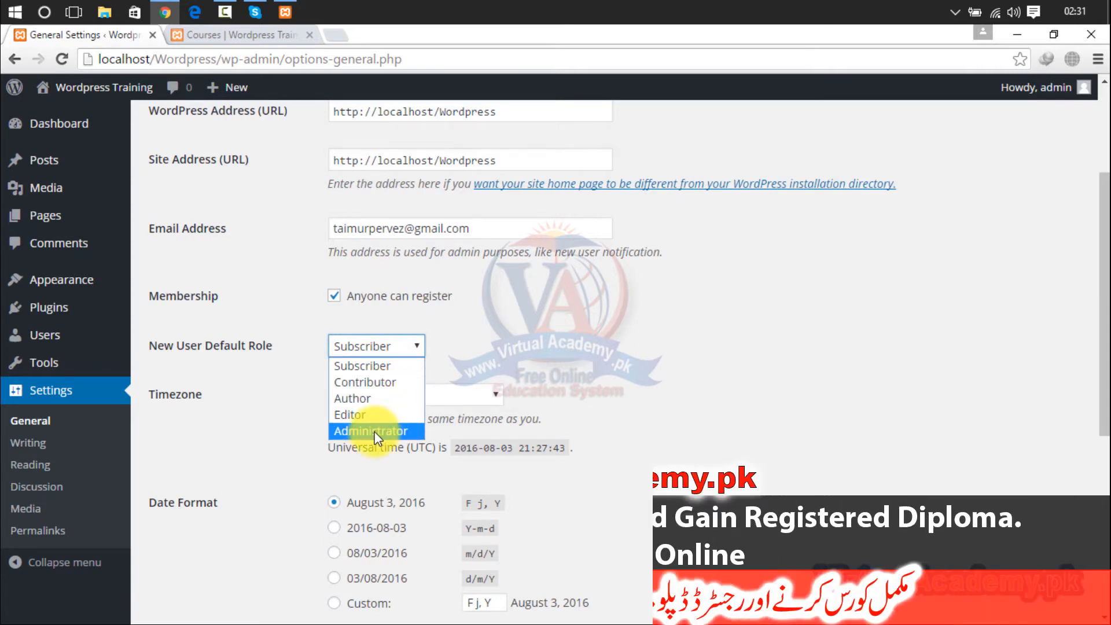
left_click(381, 361)
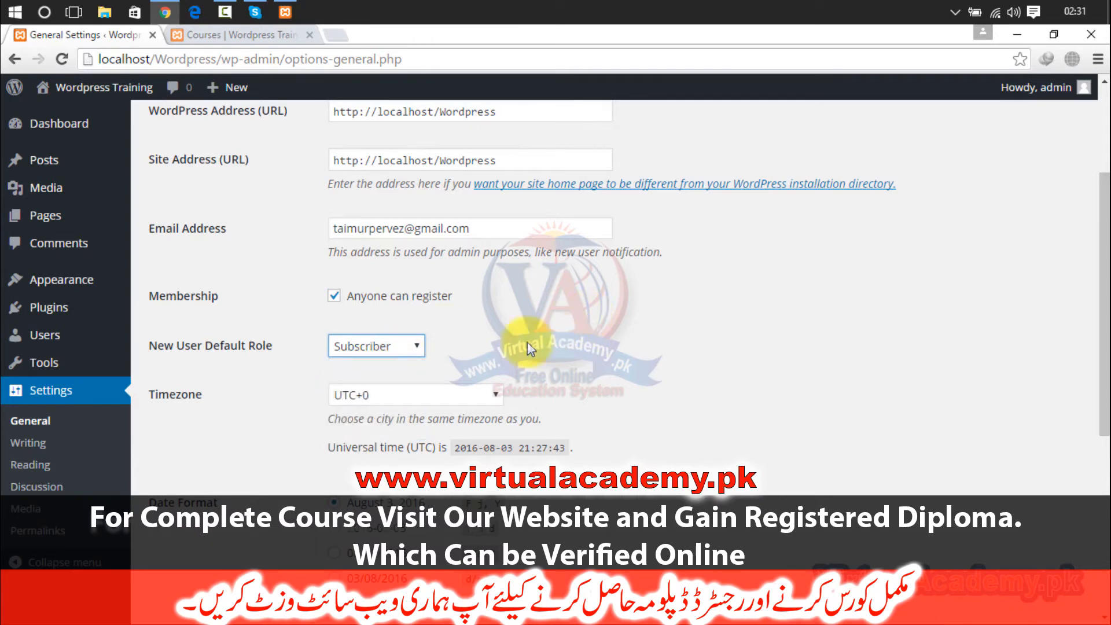
Look at the timezone choices offered for the site.
left_click(397, 395)
left_click(397, 395)
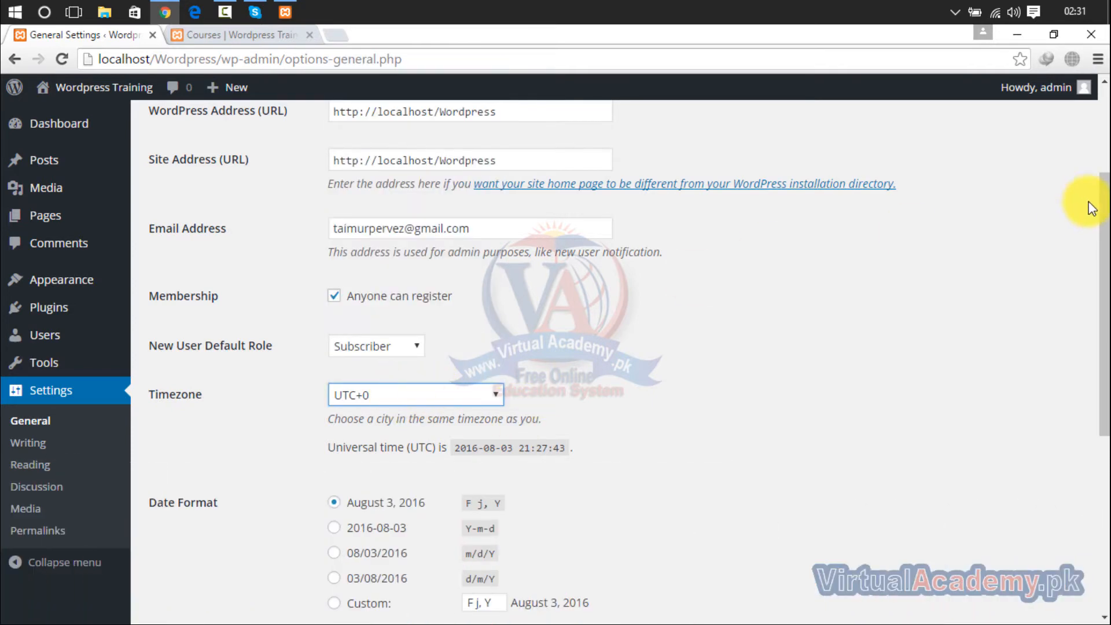
Try the Y-m-d, m/d/Y and d/m/Y date formats and return the Date Format to F j, Y.
scroll(1091, 210, "down", 3)
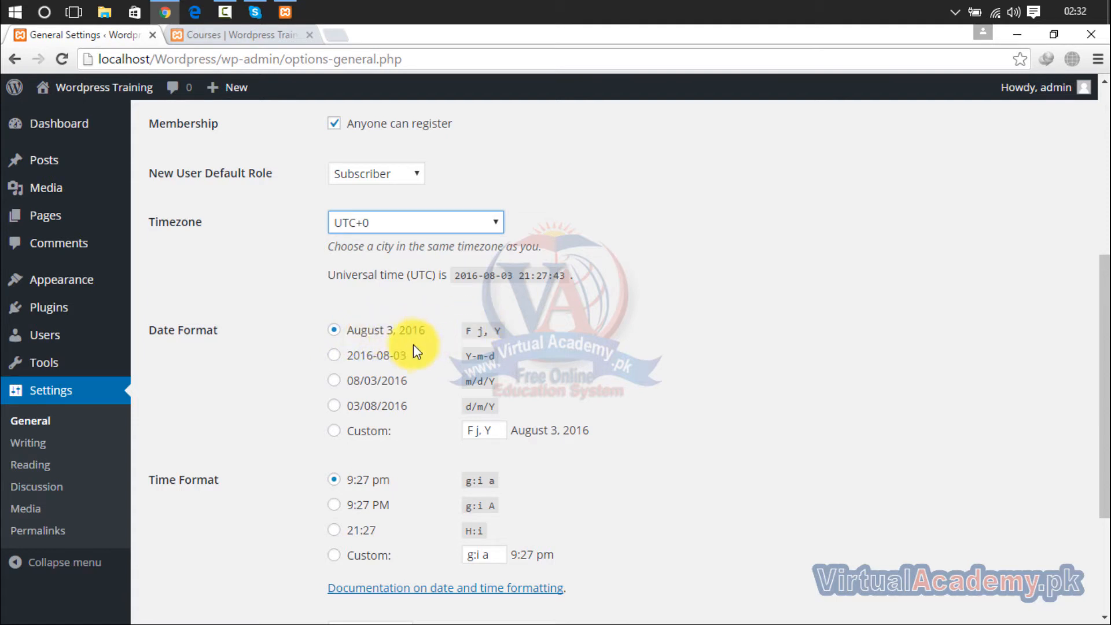
left_click(379, 355)
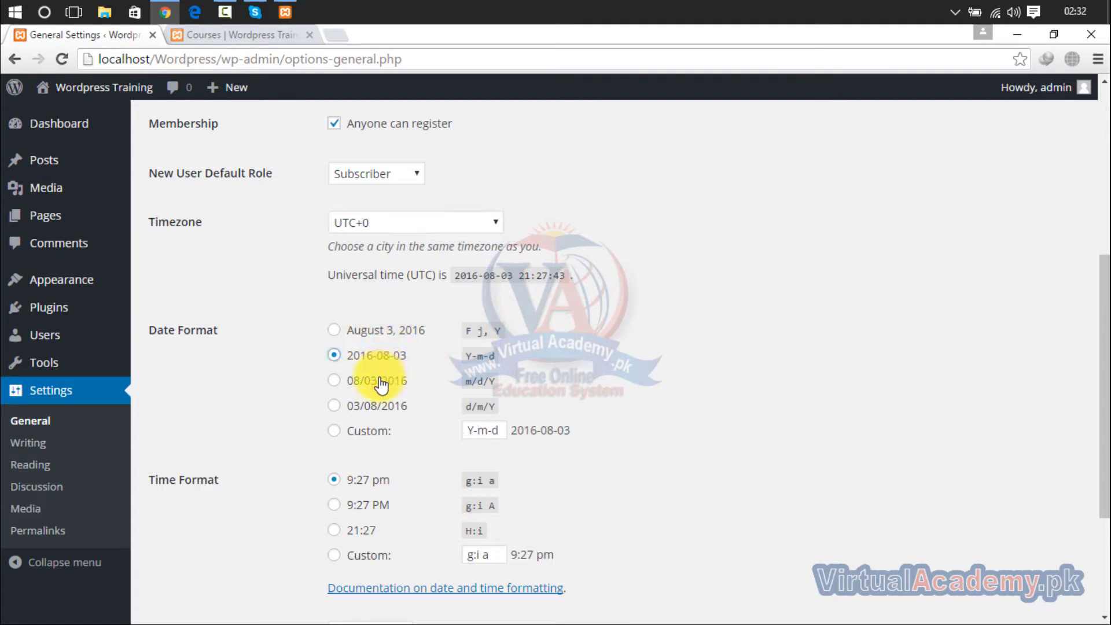
left_click(380, 382)
left_click(376, 406)
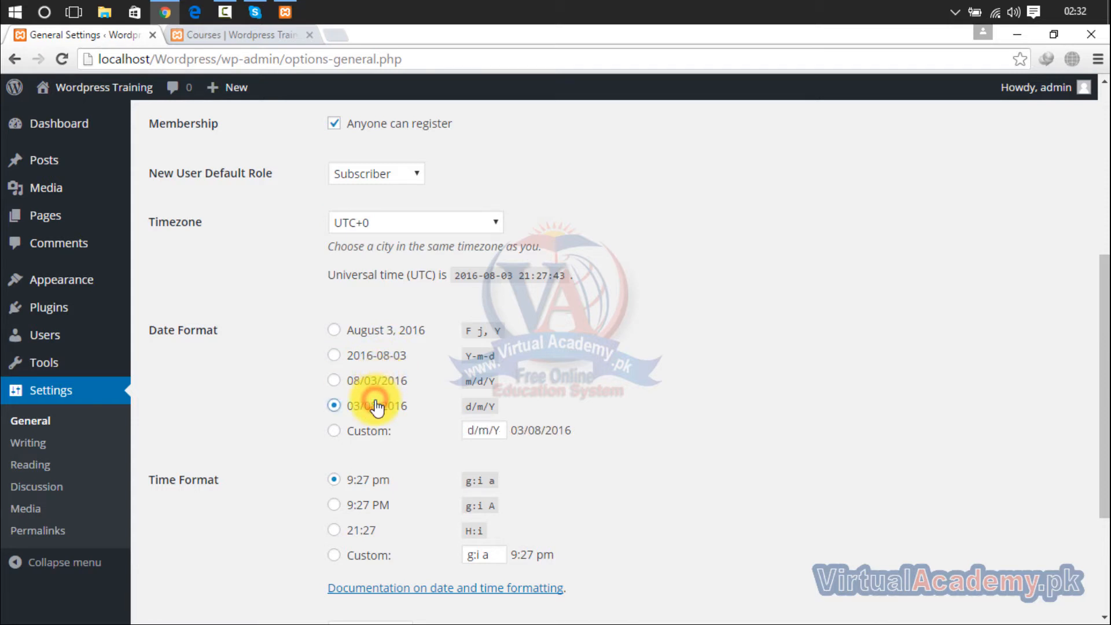
left_click(365, 340)
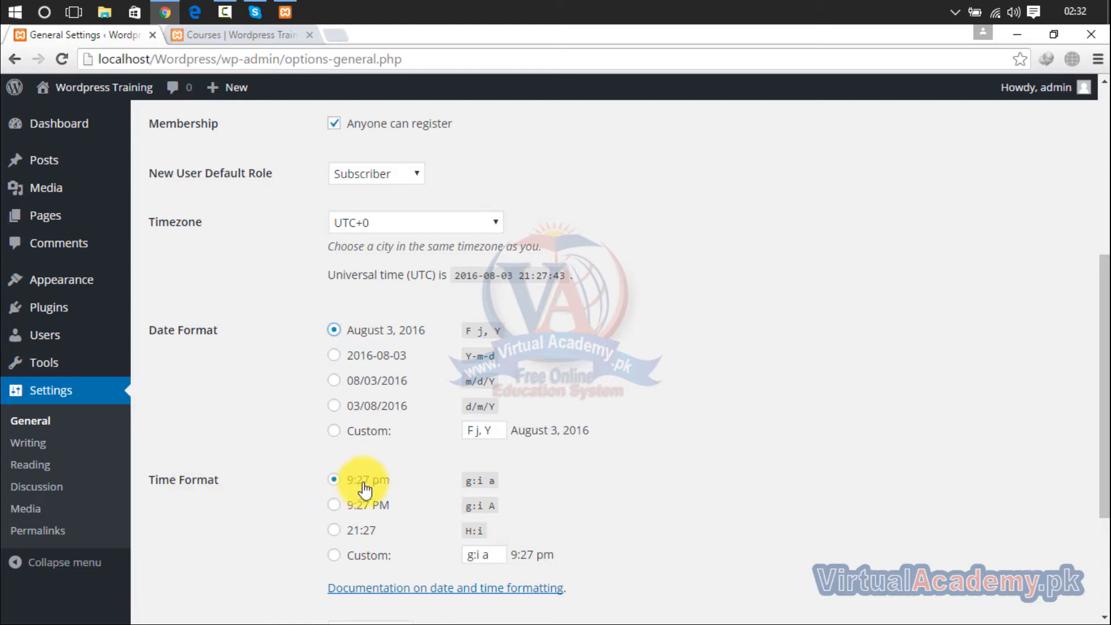
Try the g:i A and H:i time formats and return the Time Format to g:i a.
left_click(334, 509)
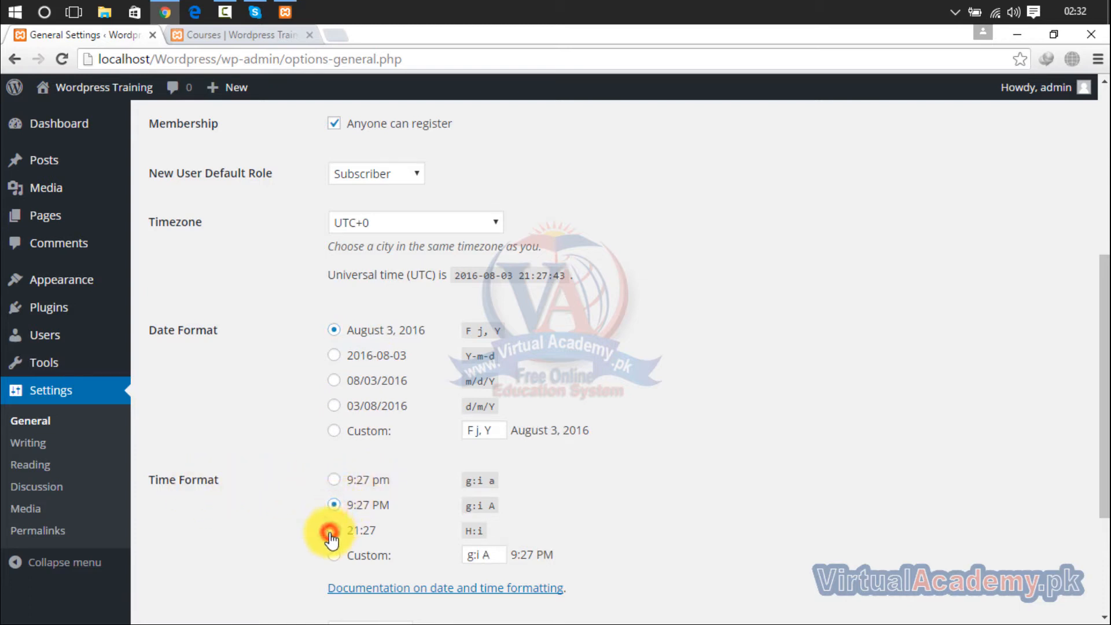
left_click(331, 530)
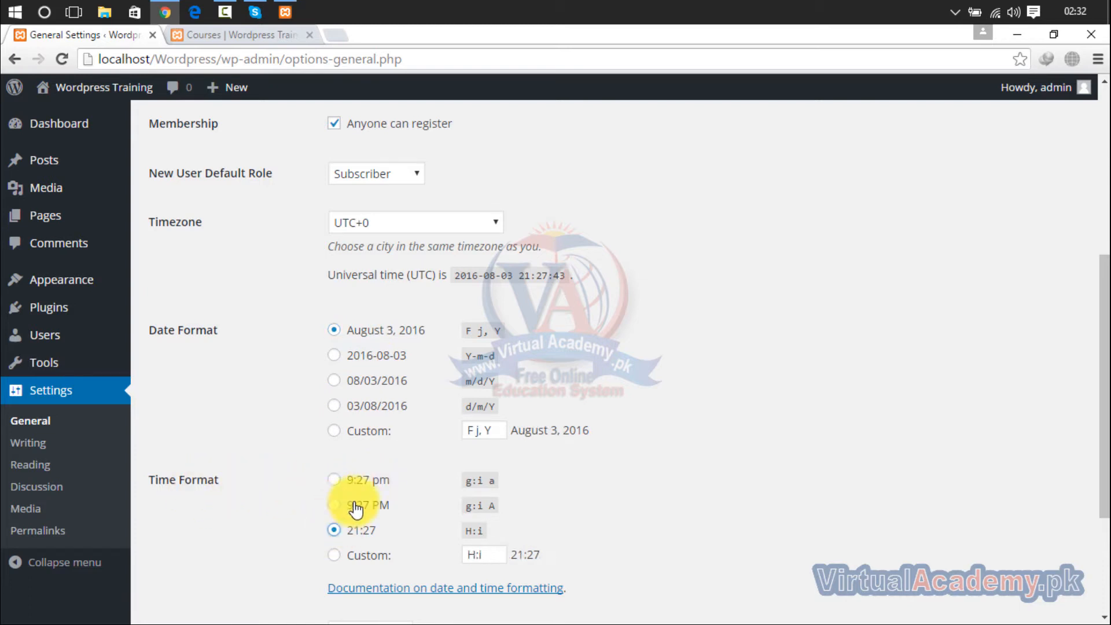
left_click(335, 482)
Try Sunday as the day the week starts on and return it to Monday.
left_click_drag(1103, 310, 1105, 446)
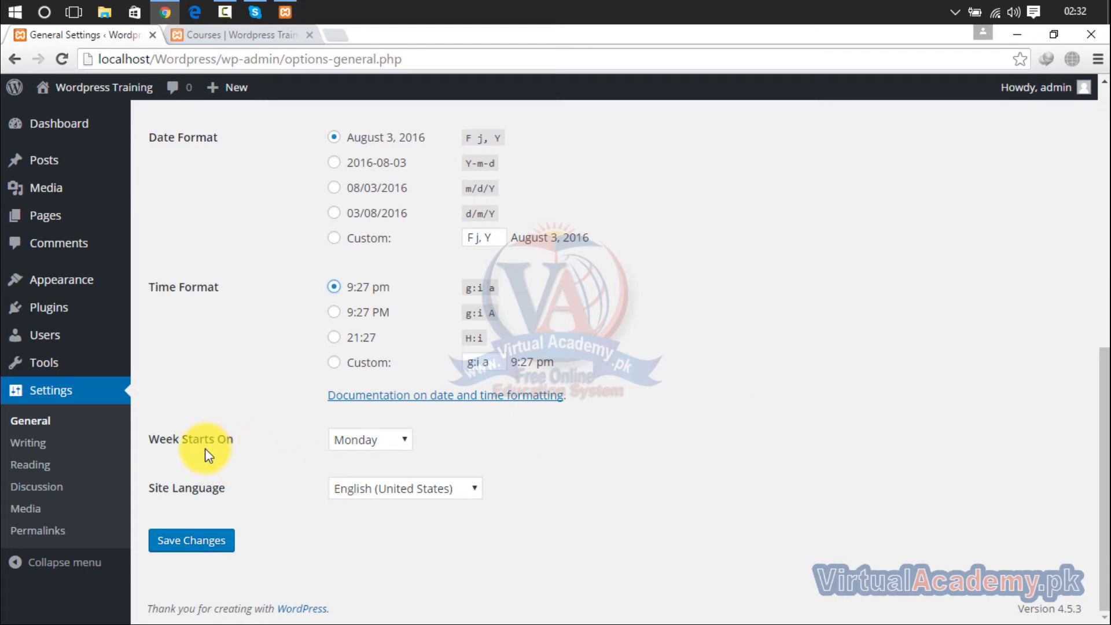
left_click(359, 441)
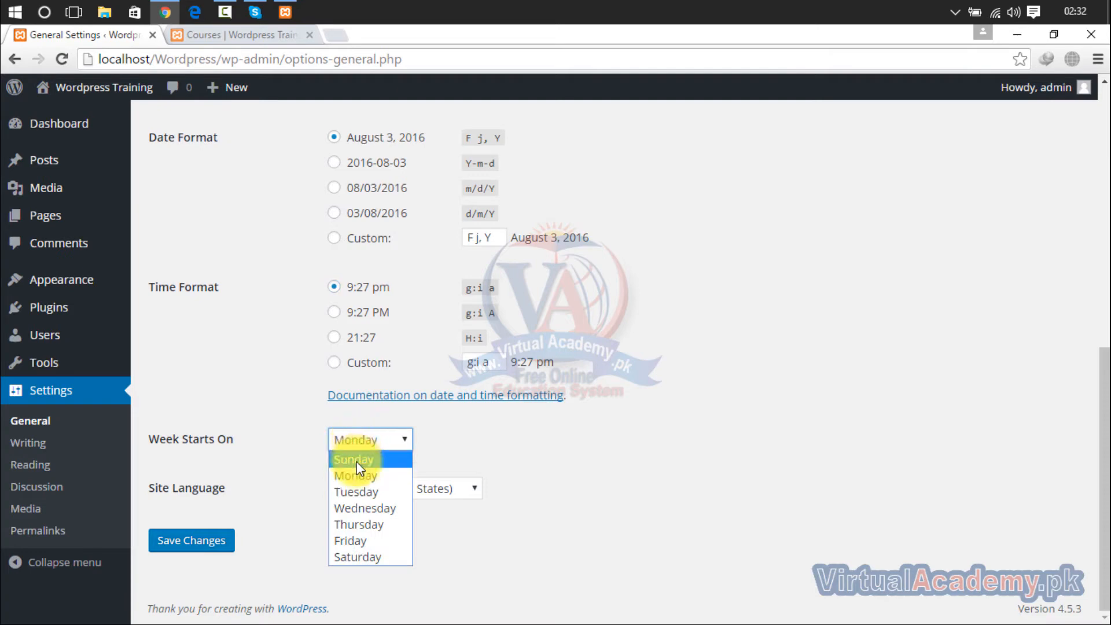
left_click(356, 460)
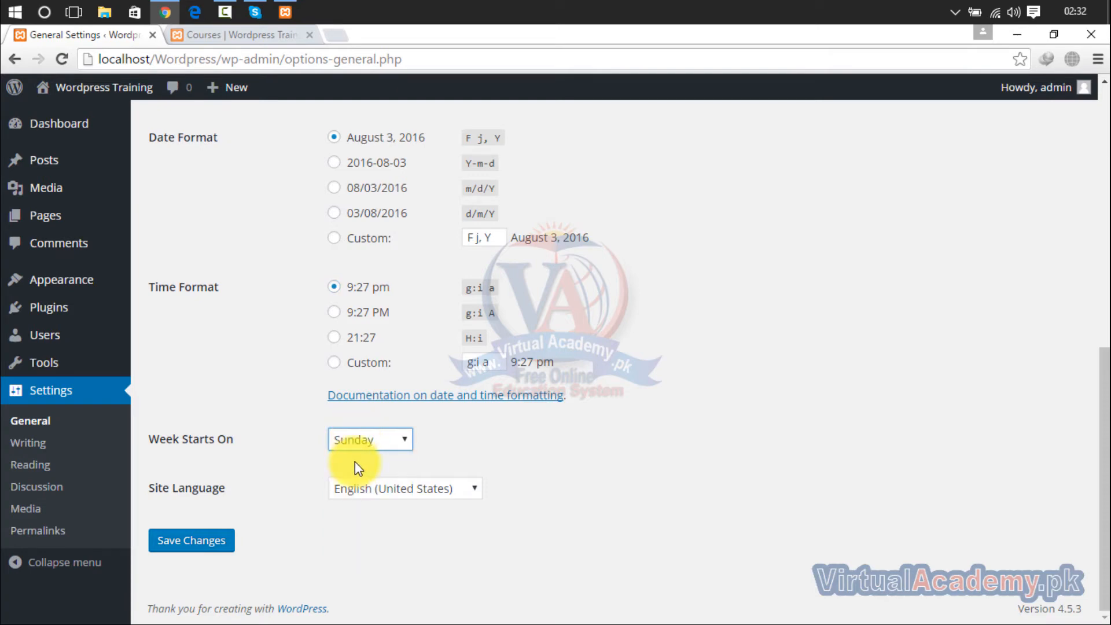
left_click(346, 441)
left_click(347, 475)
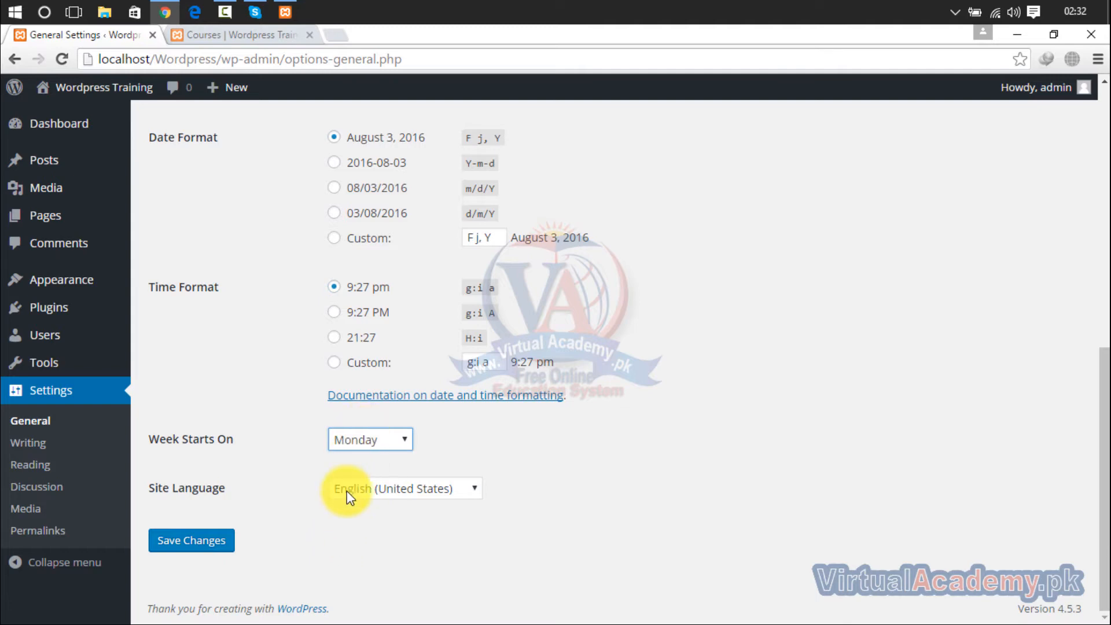
Save the General Settings and open the Writing Settings page.
left_click(222, 544)
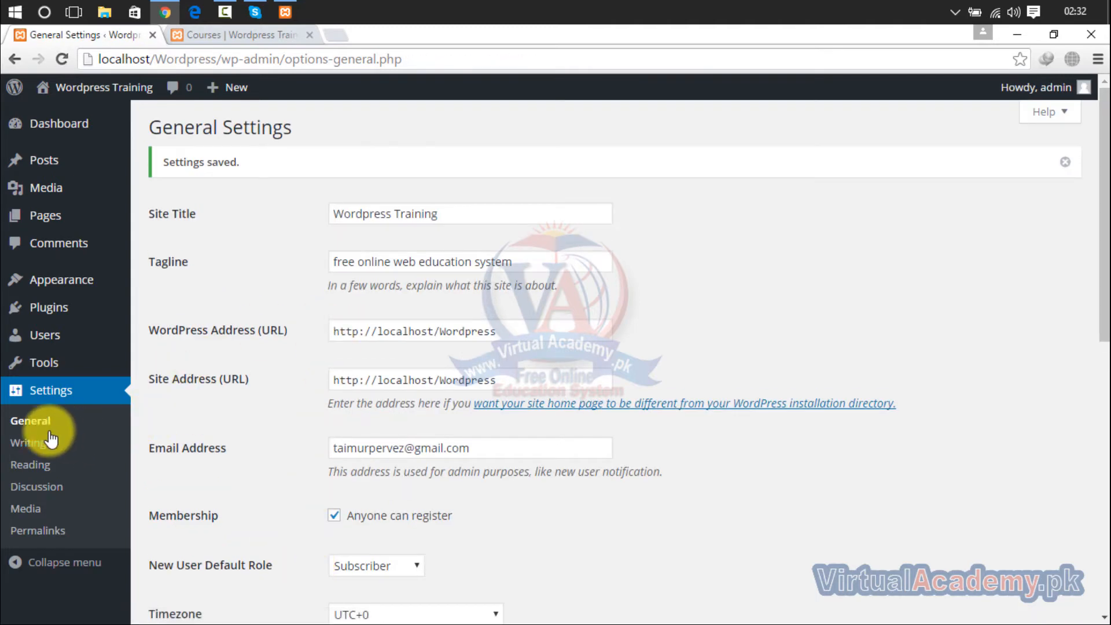
left_click(46, 442)
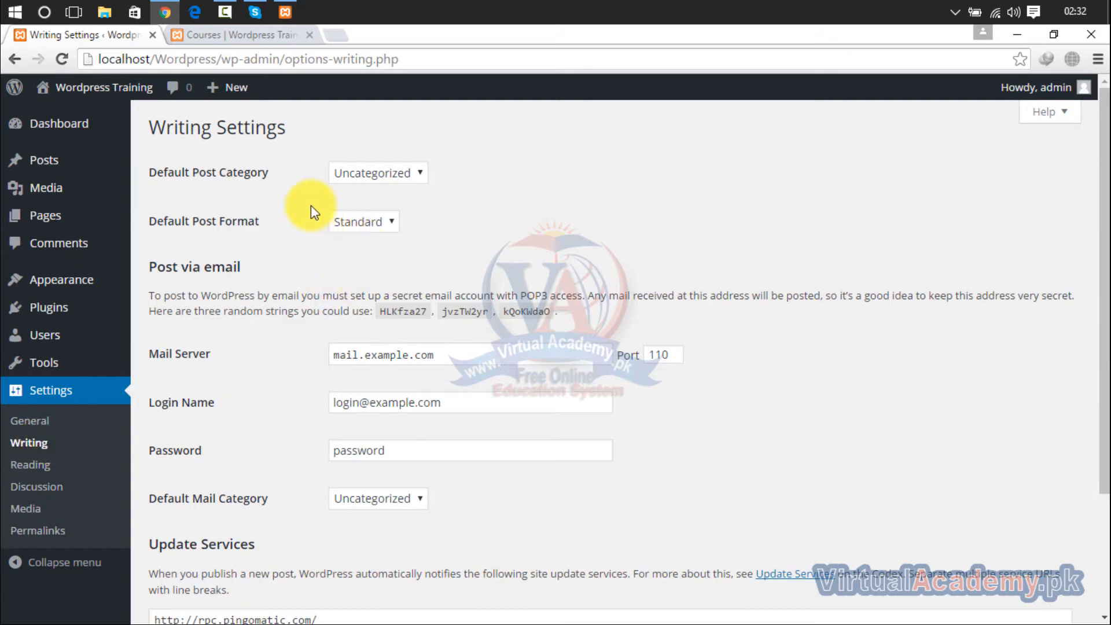
Look at the choices offered for the default post category and the default post format.
left_click(361, 179)
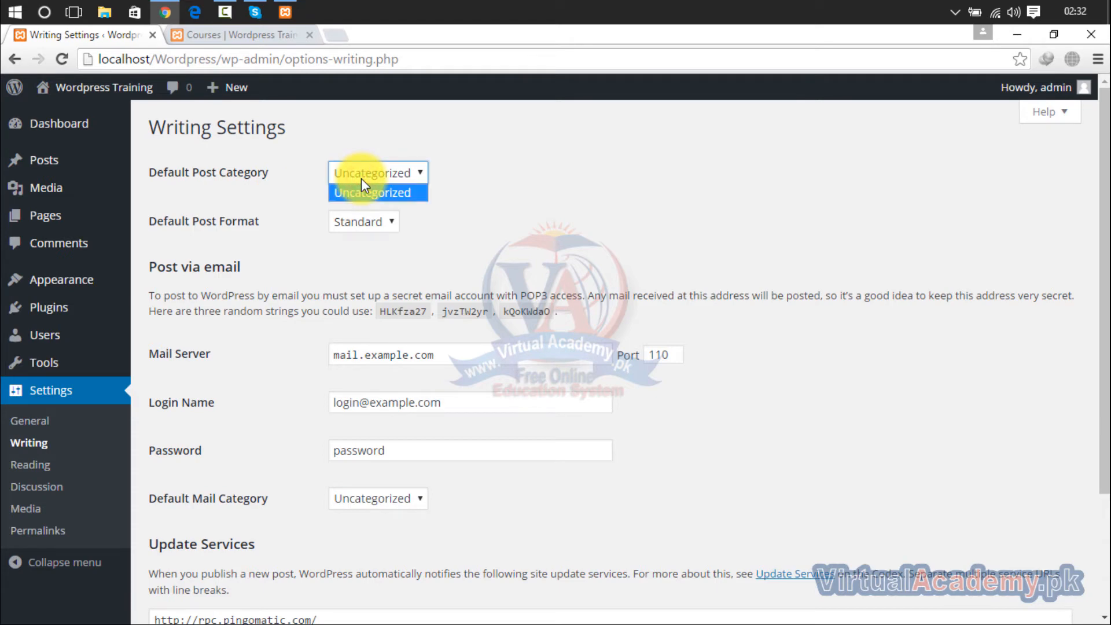
left_click(361, 176)
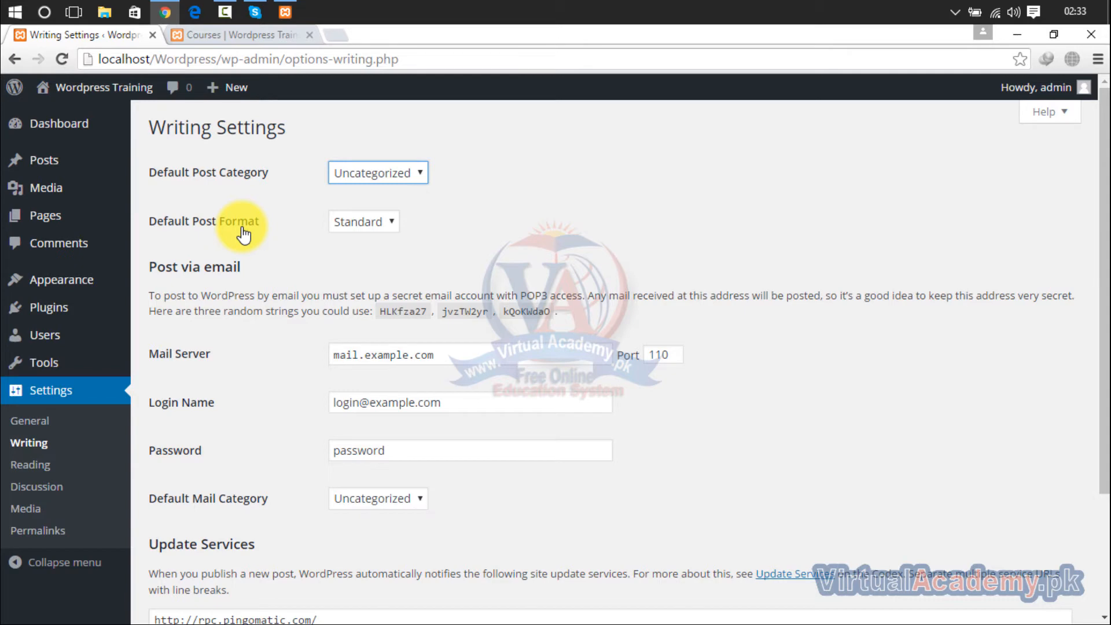
left_click(376, 226)
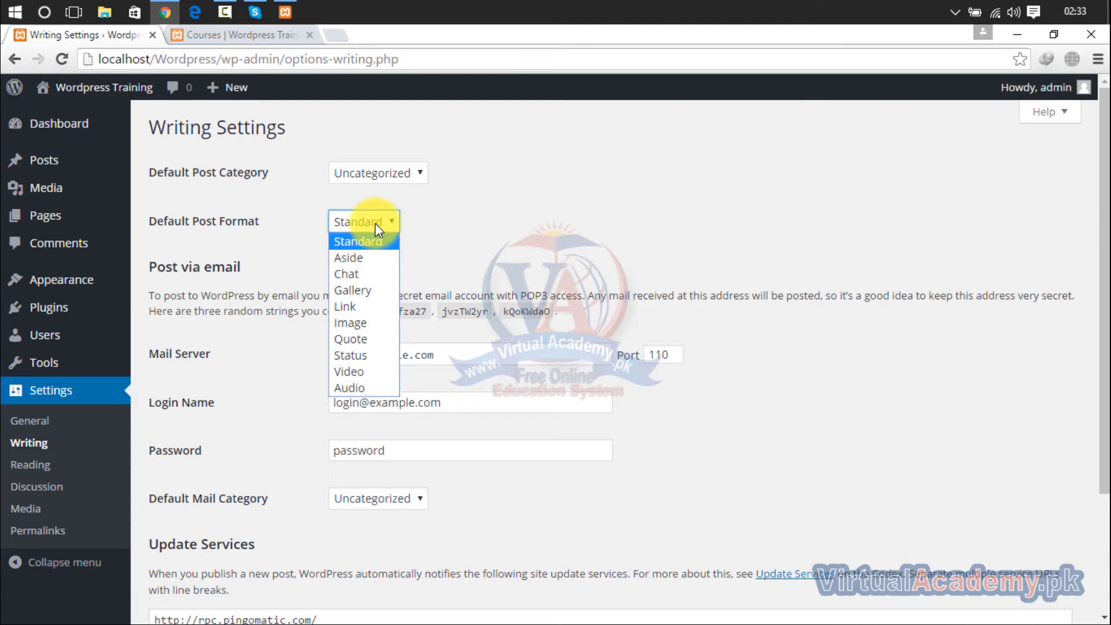
left_click(375, 224)
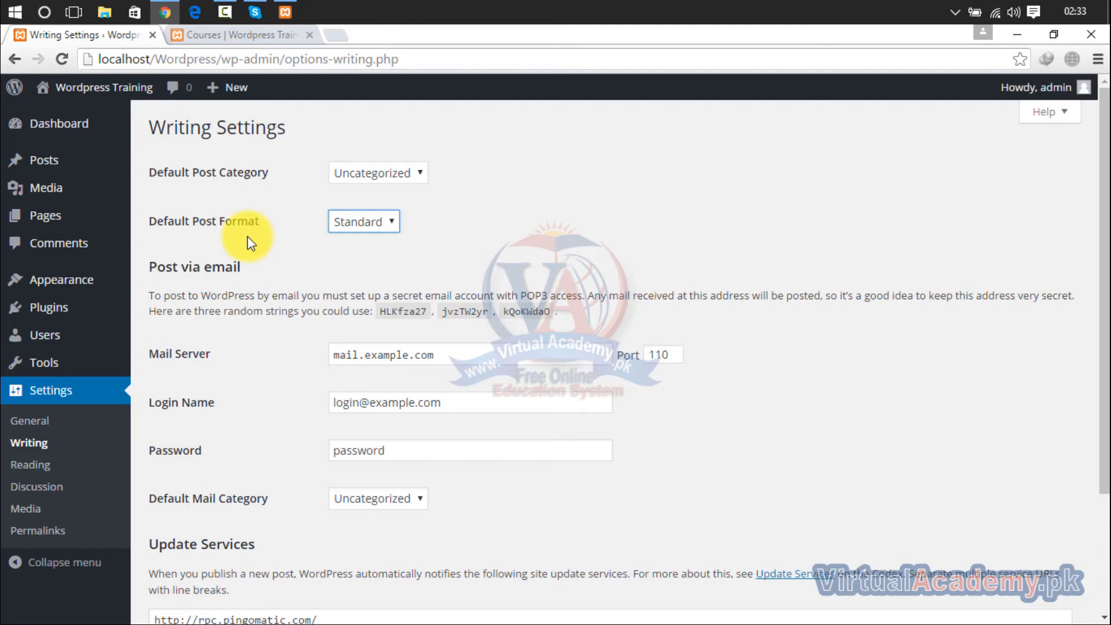
Try Video as the default post format and return it to Standard.
left_click(363, 225)
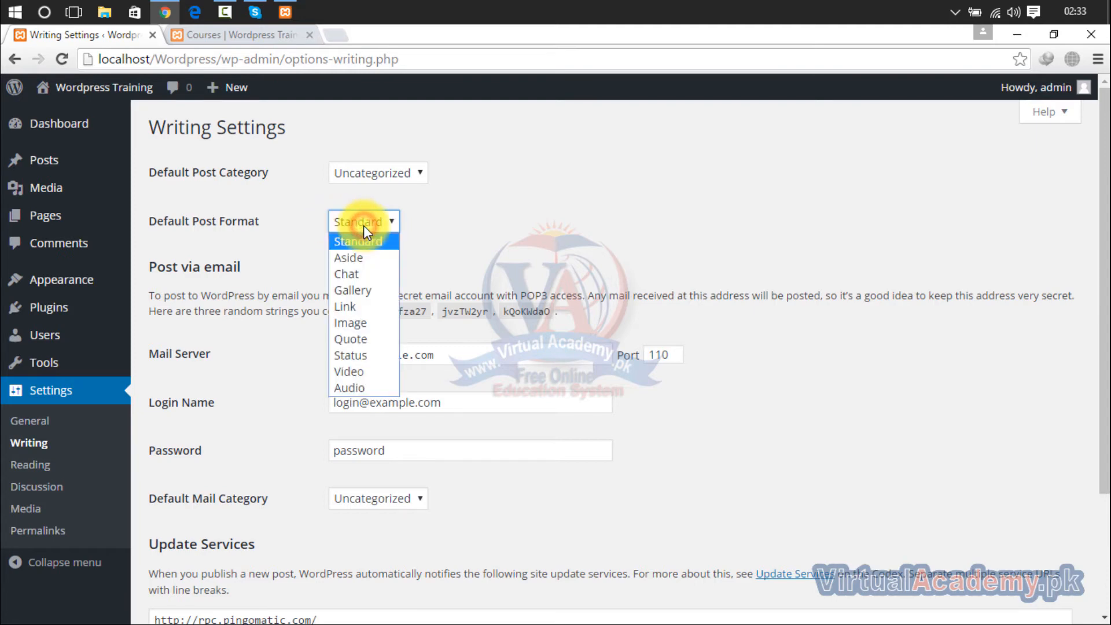
left_click(356, 371)
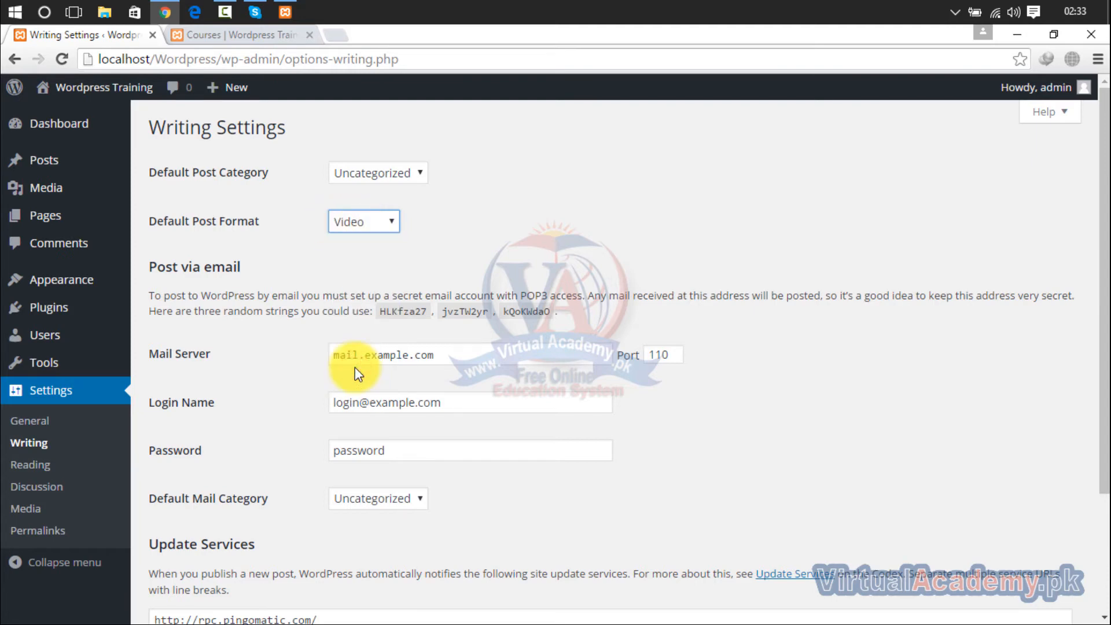
left_click(353, 222)
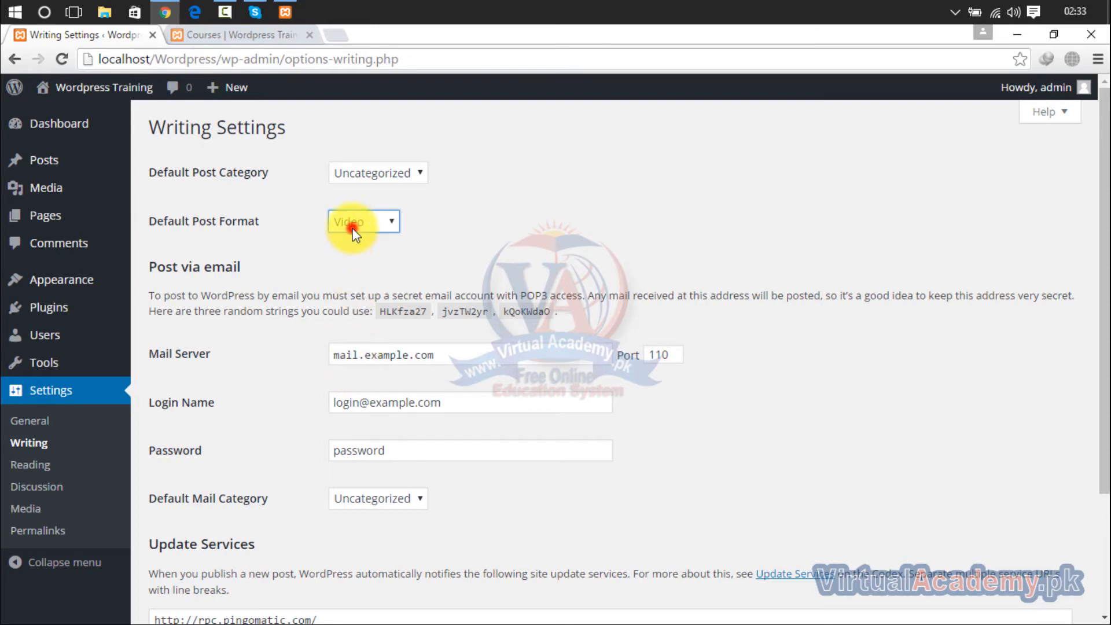
left_click(354, 243)
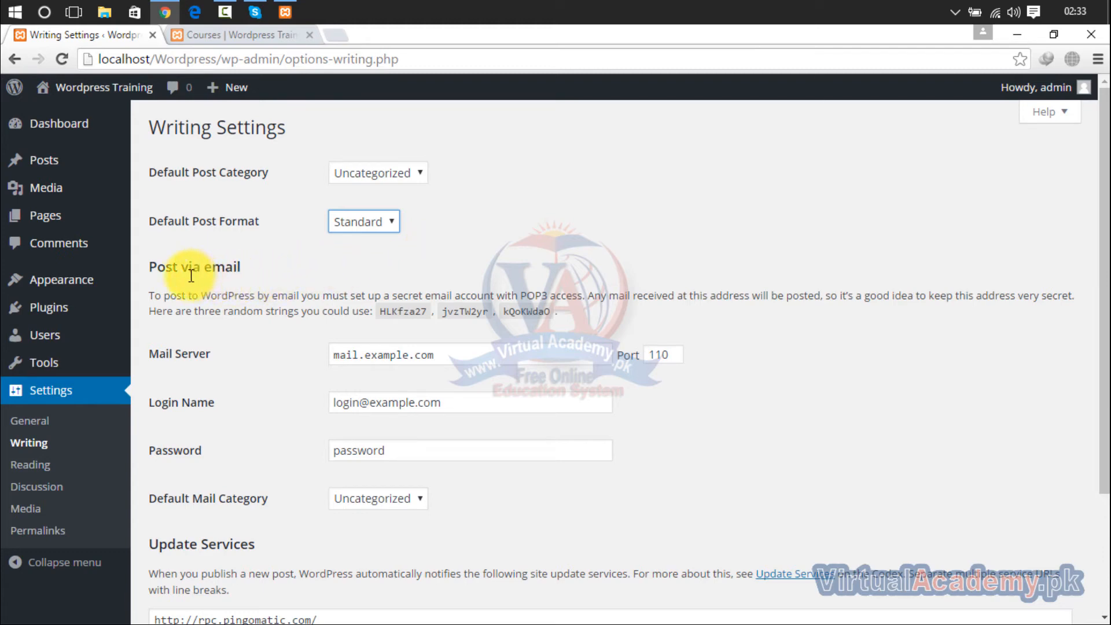
Examine the Post via email section, including its POP3 requirement and the mail server, login name and password fields.
left_click_drag(240, 268, 150, 267)
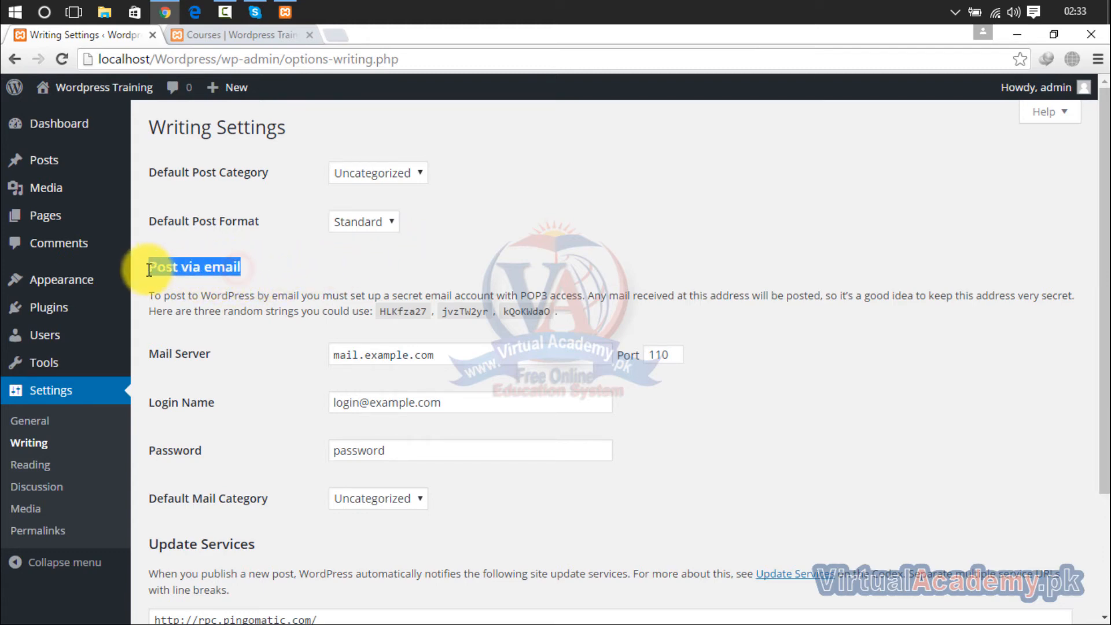
left_click(284, 271)
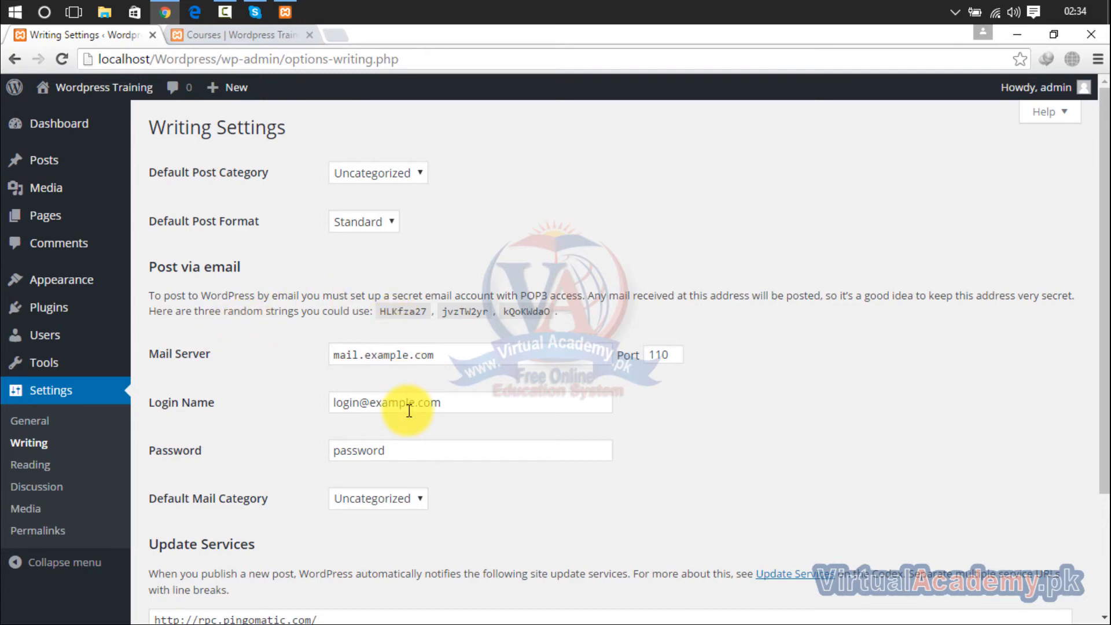
left_click_drag(547, 295, 518, 294)
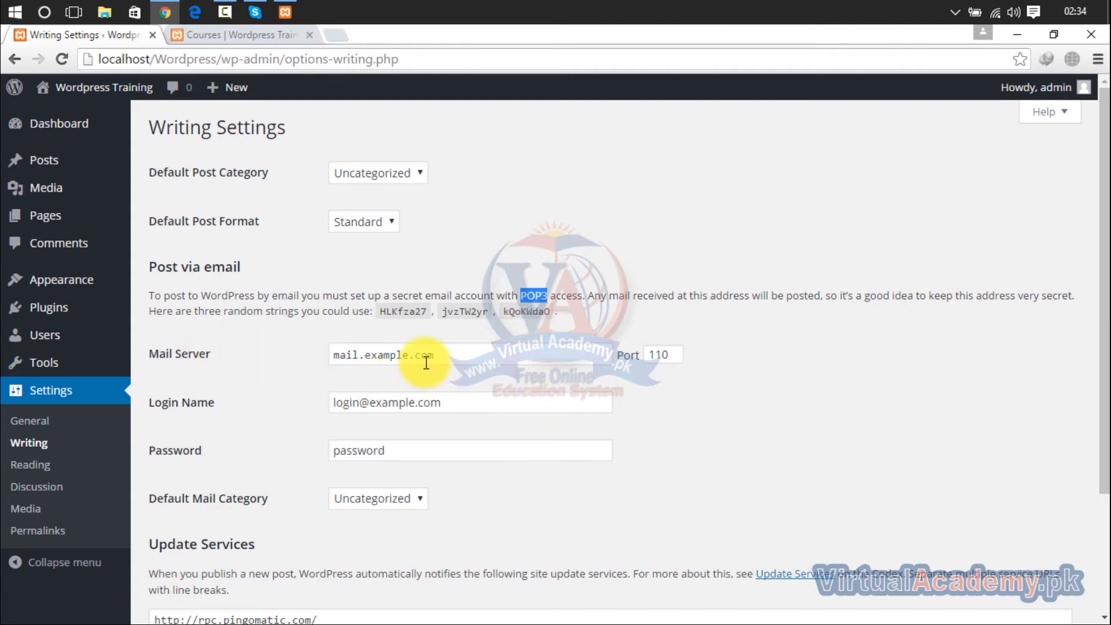
left_click(443, 357)
left_click_drag(423, 359, 315, 360)
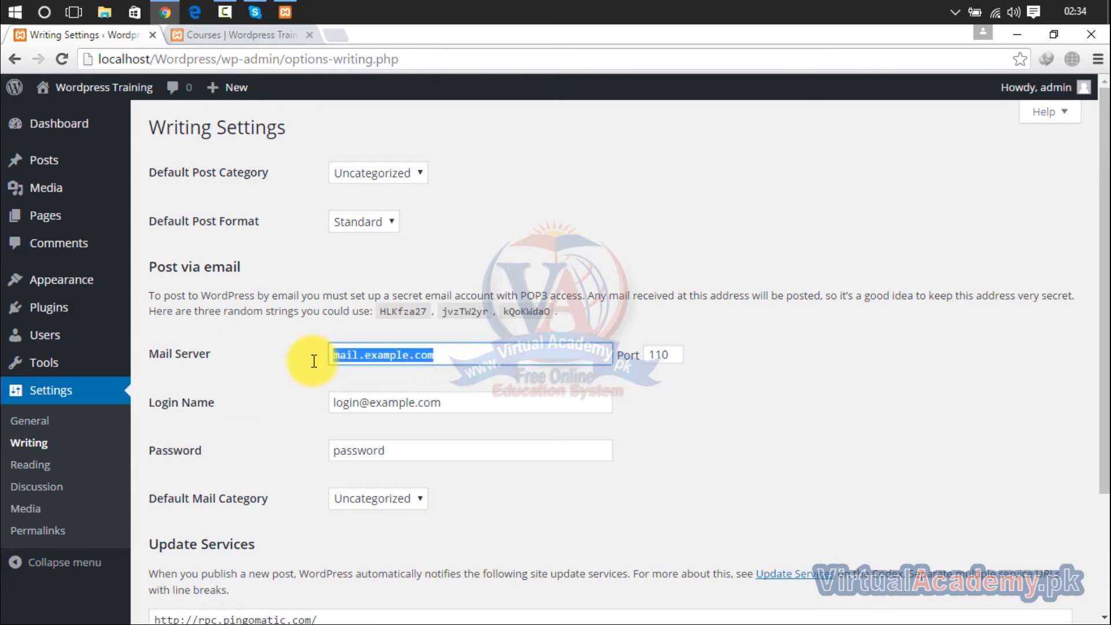
left_click_drag(457, 359, 292, 370)
left_click_drag(464, 407, 290, 407)
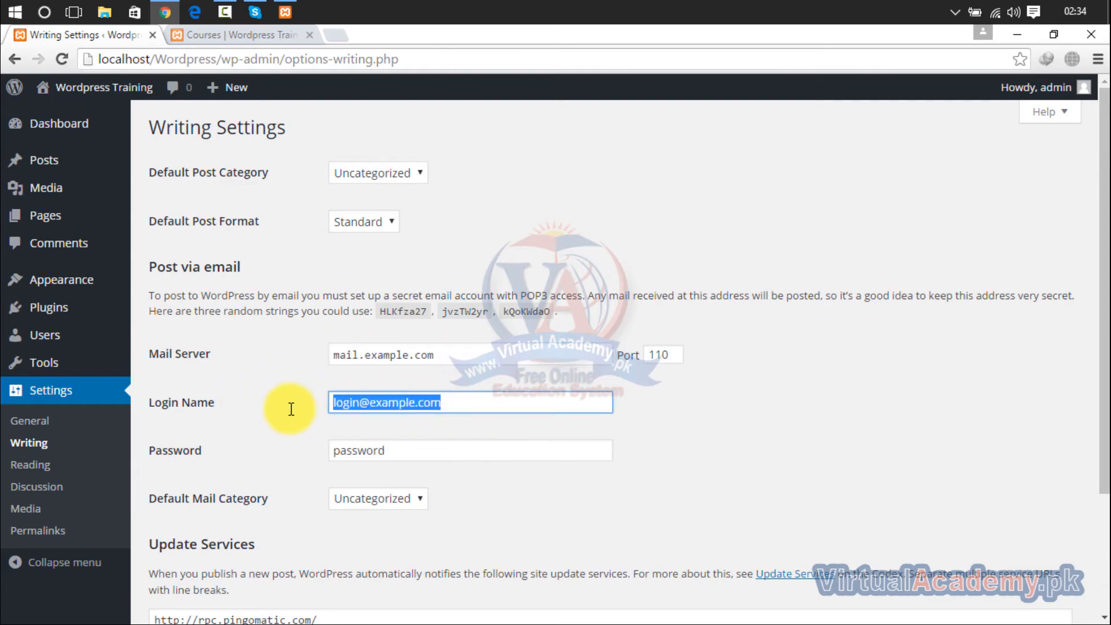
left_click_drag(445, 354, 320, 367)
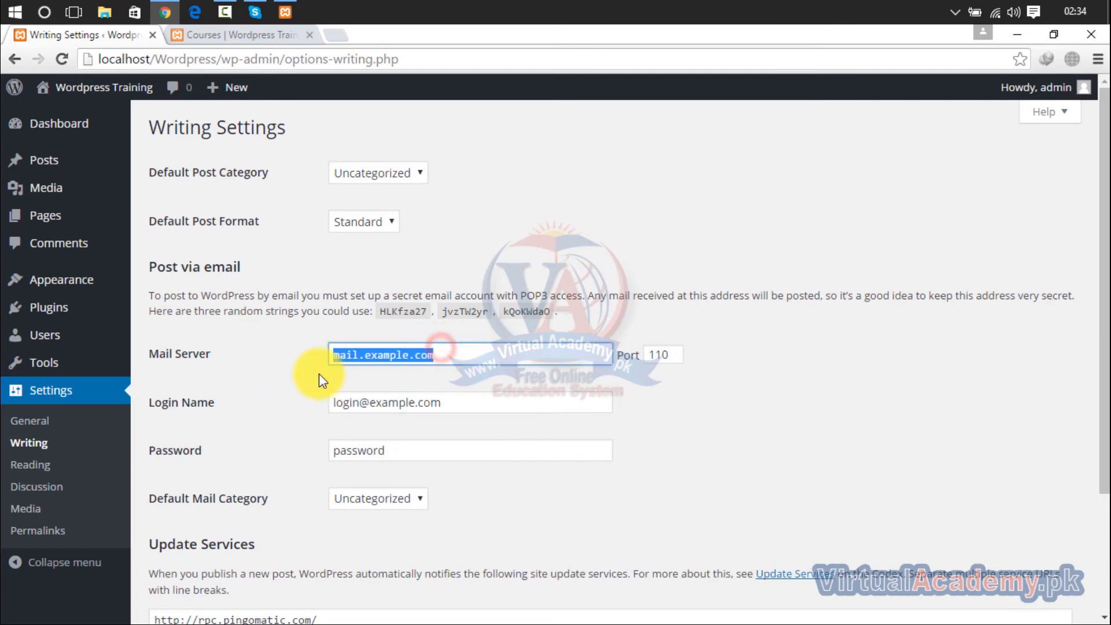
left_click(467, 403)
left_click_drag(404, 409, 305, 404)
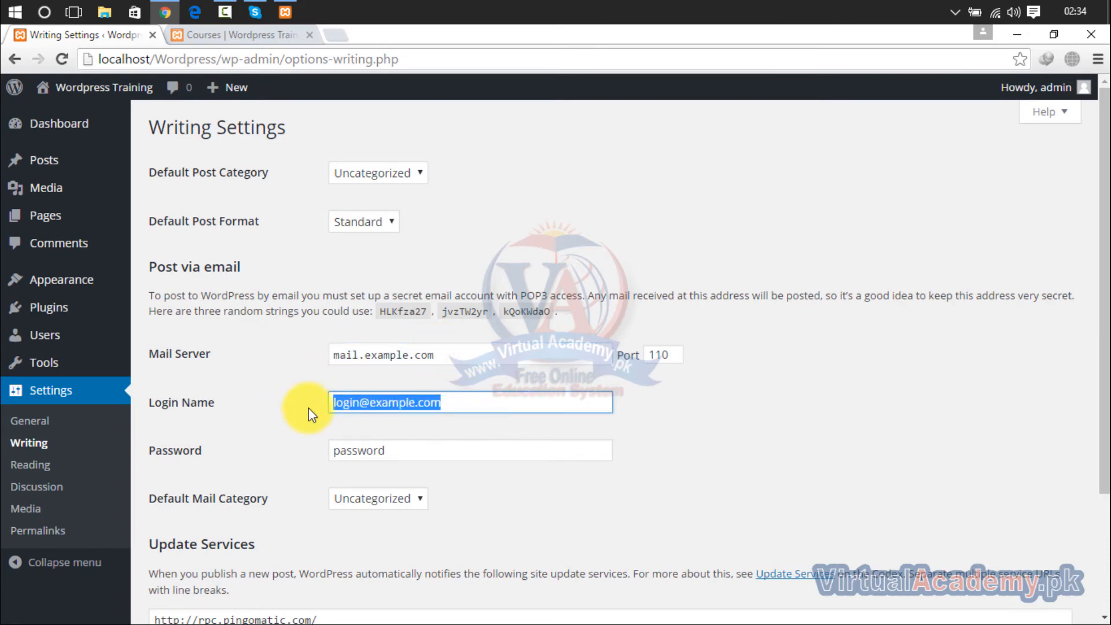
left_click_drag(395, 457, 230, 472)
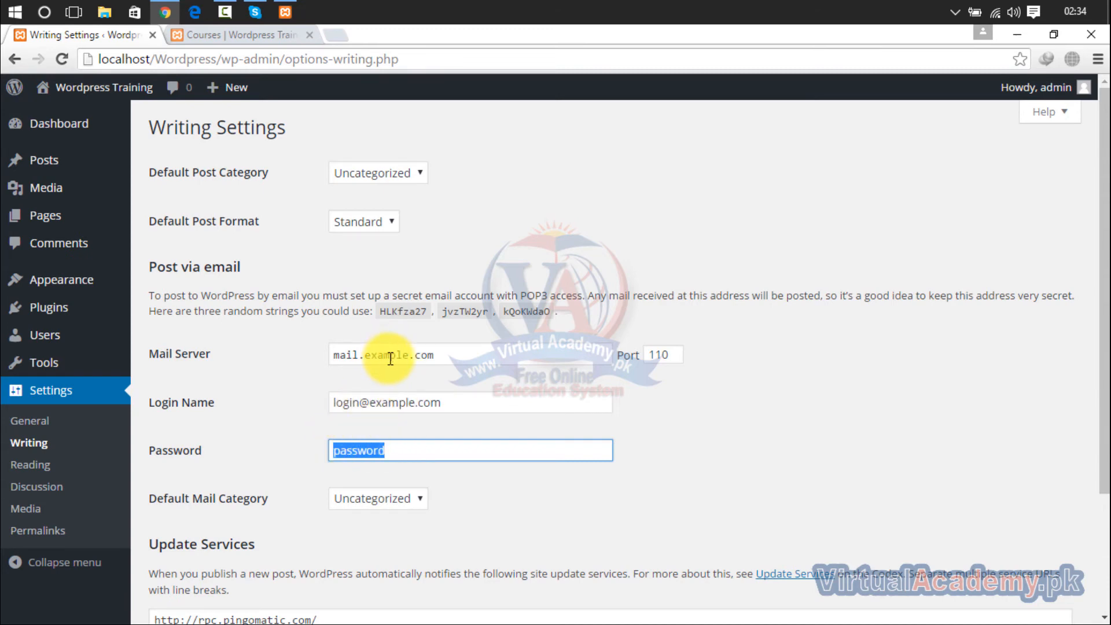
Review the mail server and login name fields again together with the note on POP3 access.
left_click(473, 354)
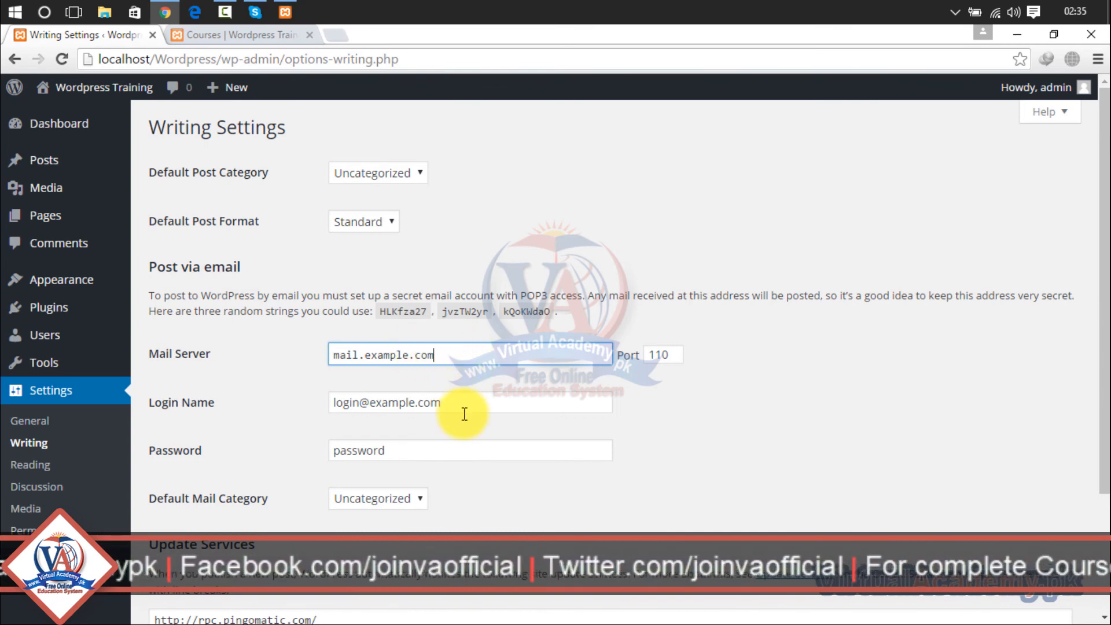
left_click_drag(446, 354, 325, 359)
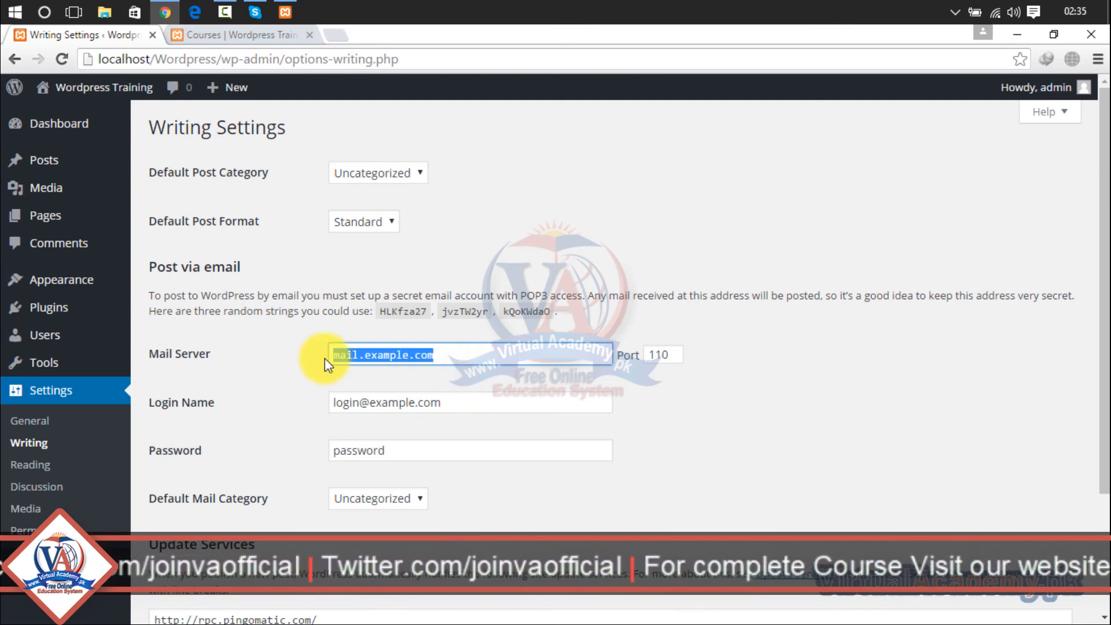
left_click_drag(445, 404, 308, 428)
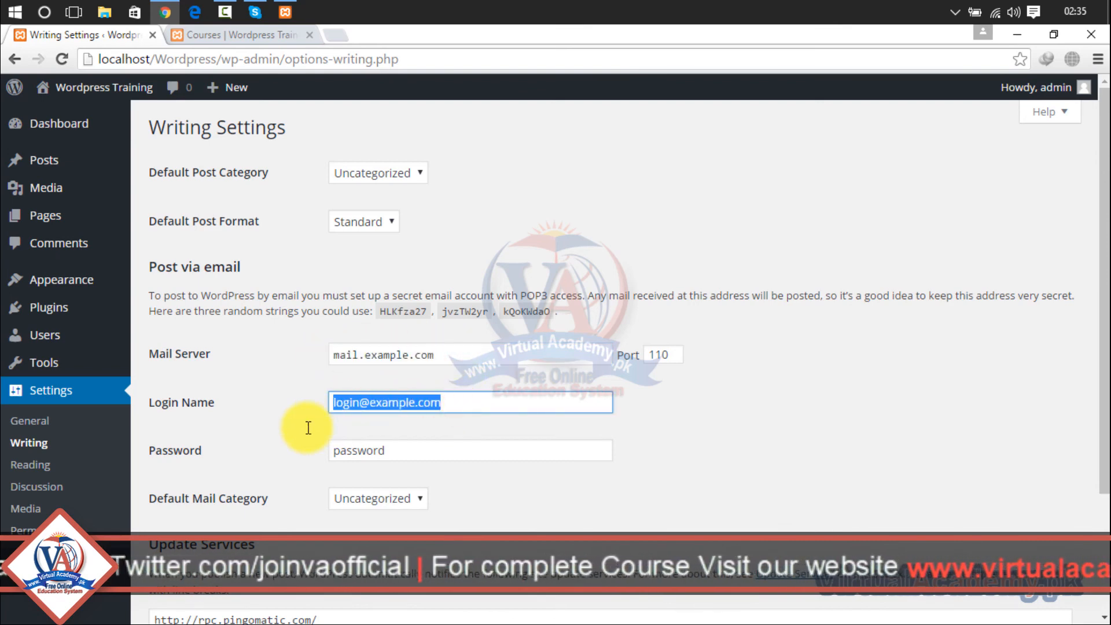
left_click_drag(510, 296, 570, 296)
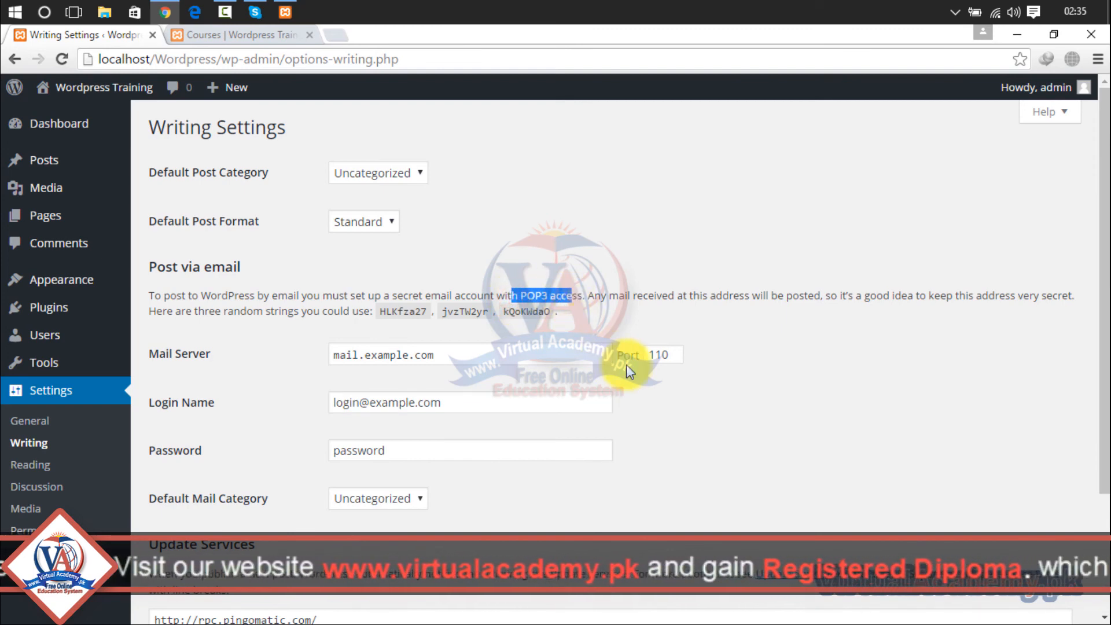
left_click(559, 357)
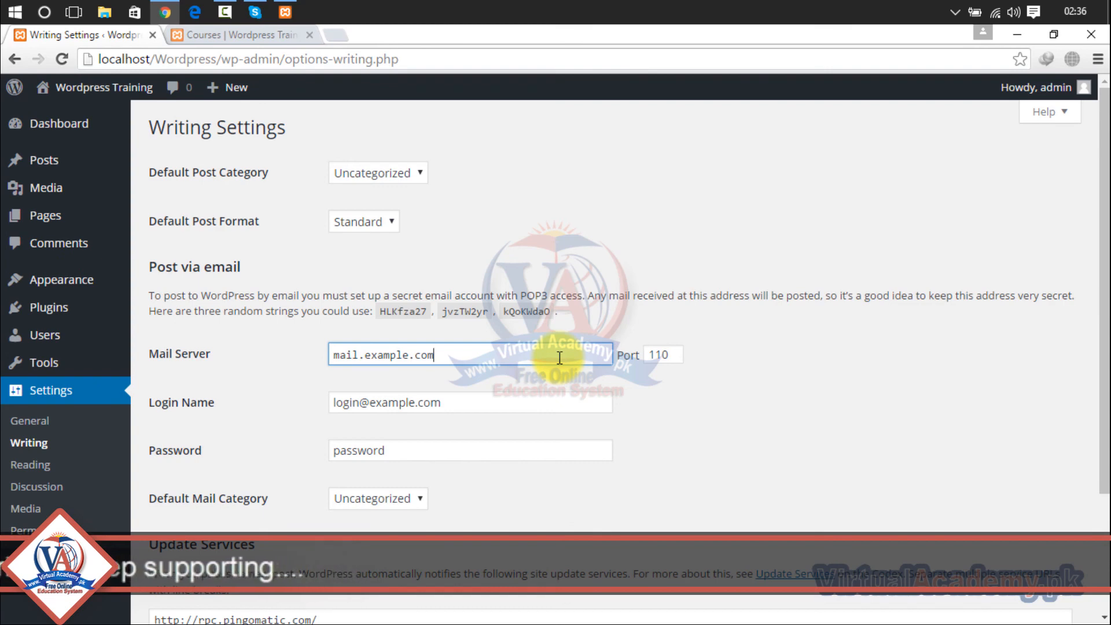
Check the default mail category choices, keep Uncategorized, and save the Writing Settings.
left_click_drag(1108, 196, 1101, 326)
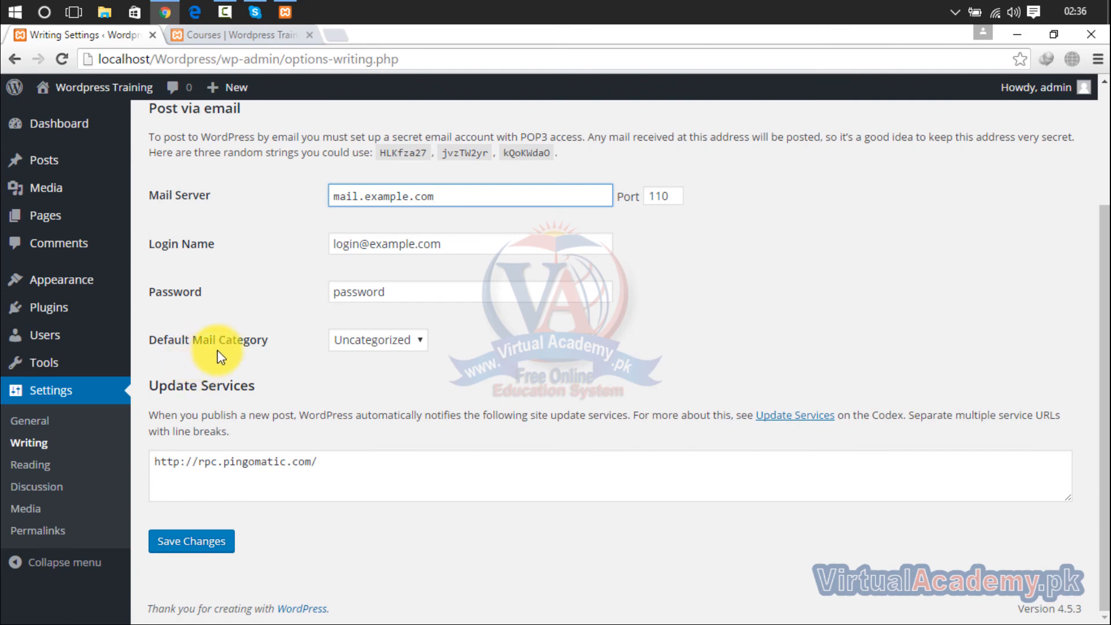
left_click(345, 341)
left_click(344, 342)
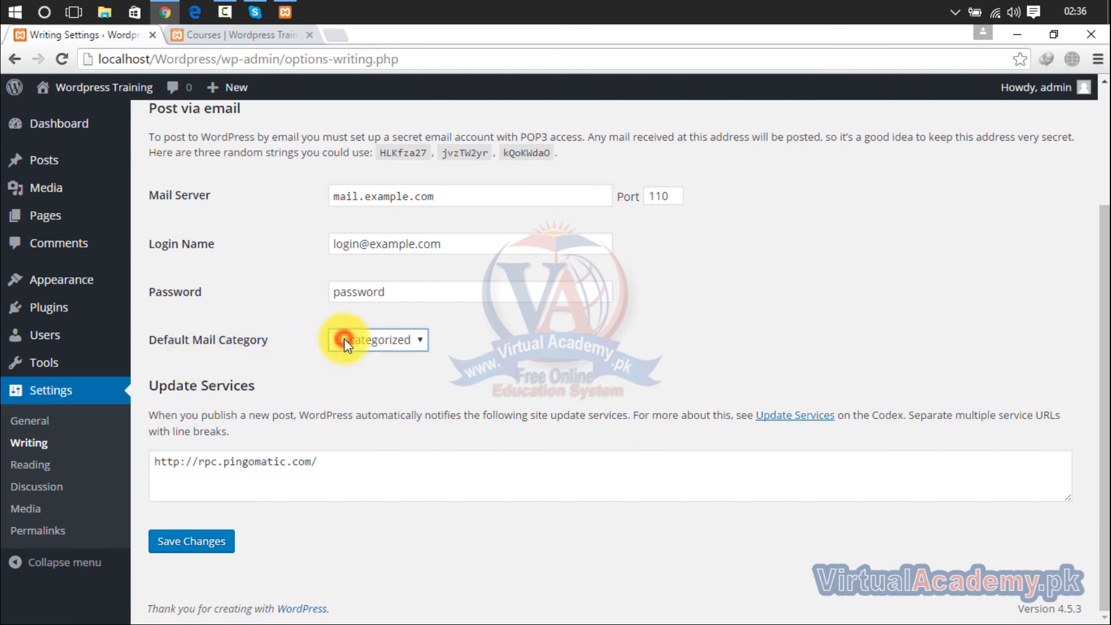
left_click(198, 542)
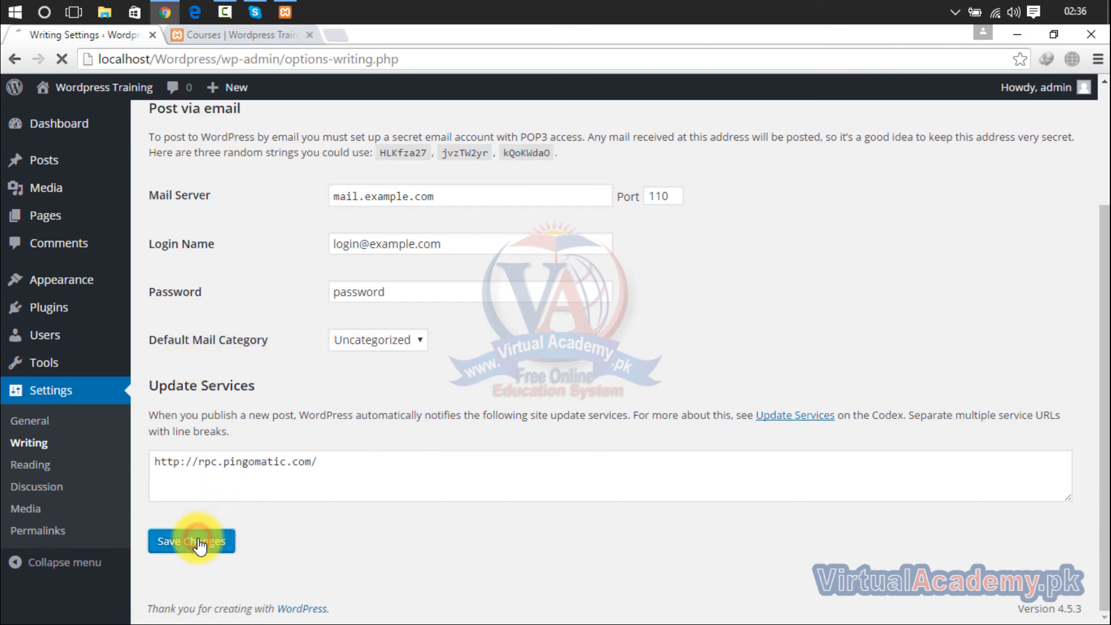